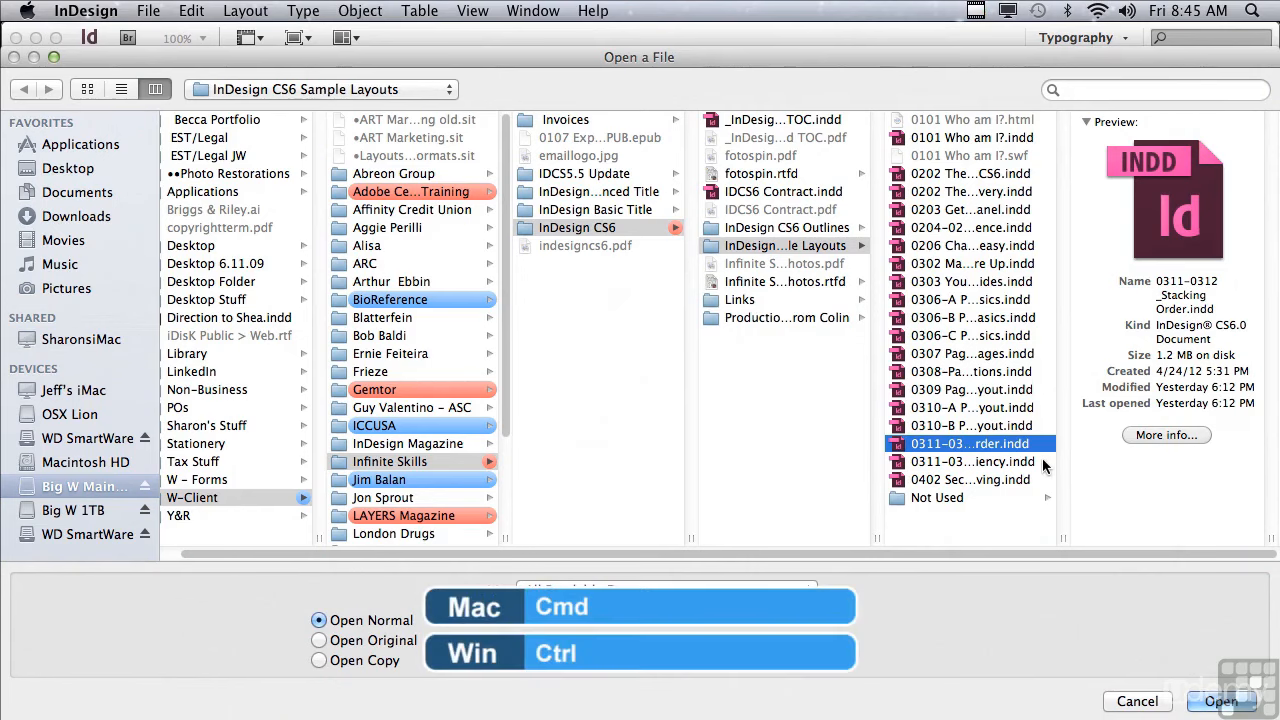
Open the 0311-0312 Stacking Order and 0311-0312 Layers of Efficiency documents together.
{"action": "left_click", "coordinate": [1000, 462], "text": "super"}
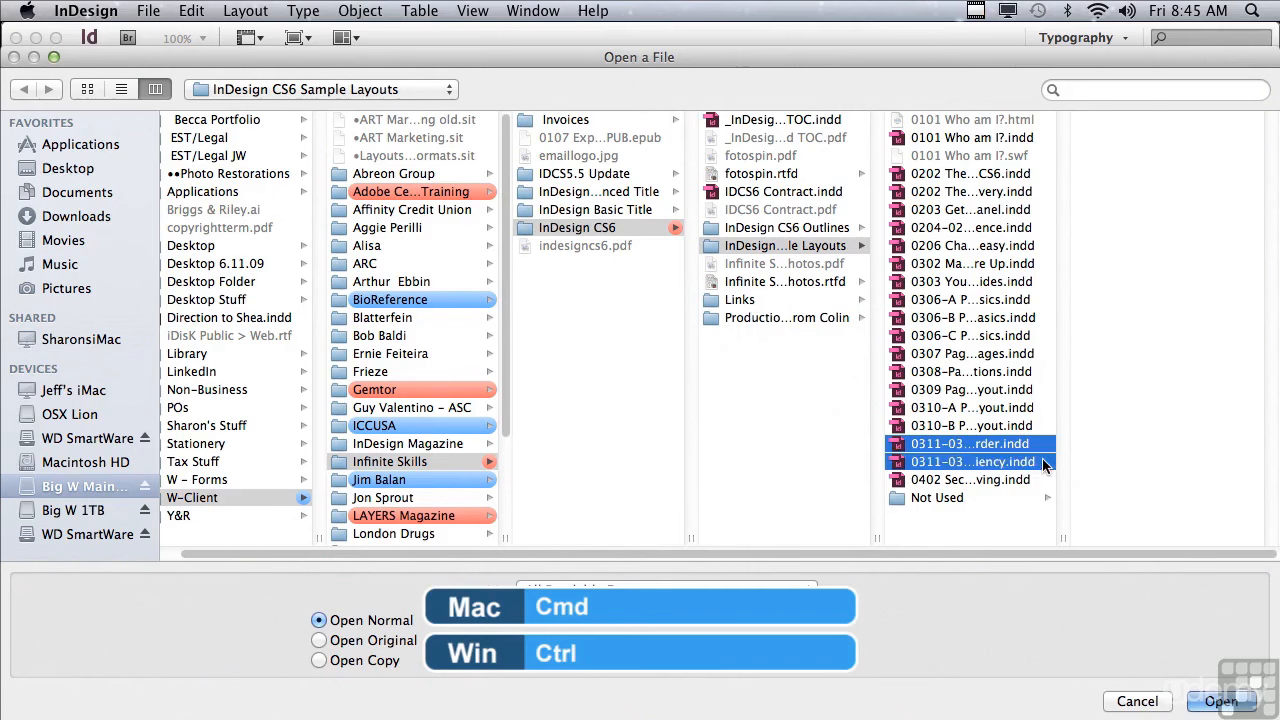
{"action": "left_click", "coordinate": [1192, 701]}
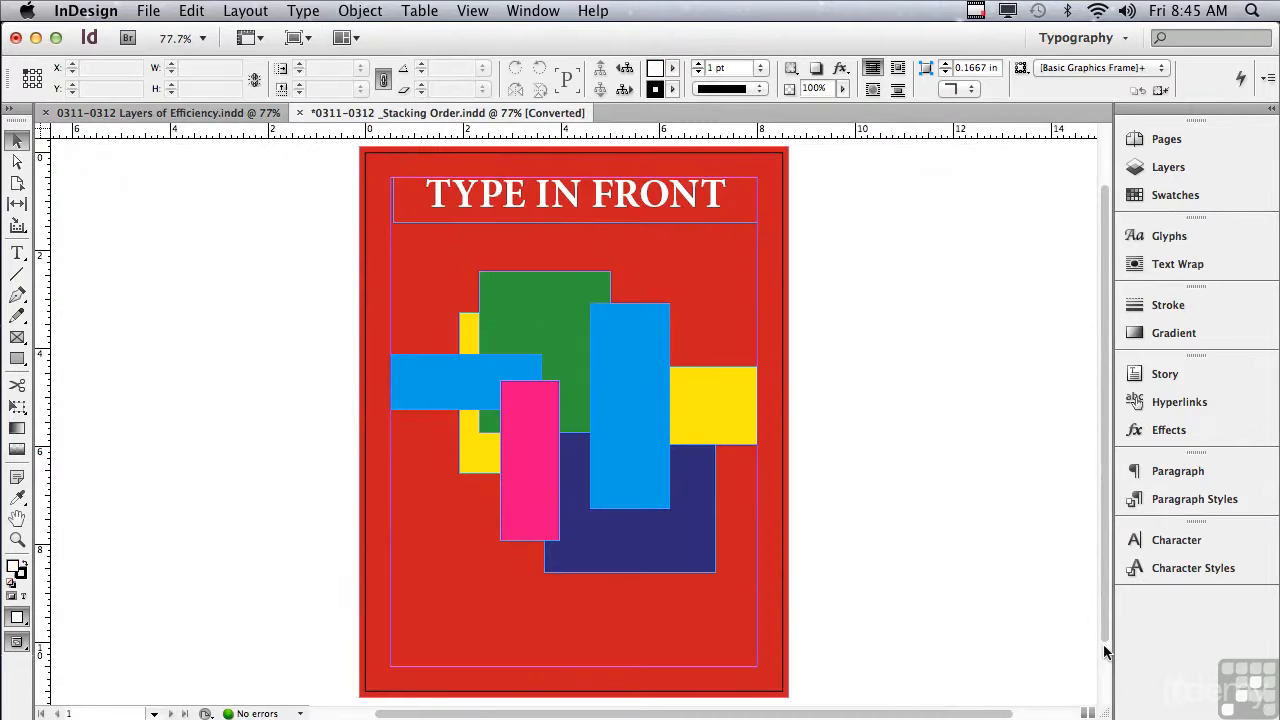
Add a new layer to the Stacking Order document and name it Type.
{"action": "left_click", "coordinate": [1188, 170]}
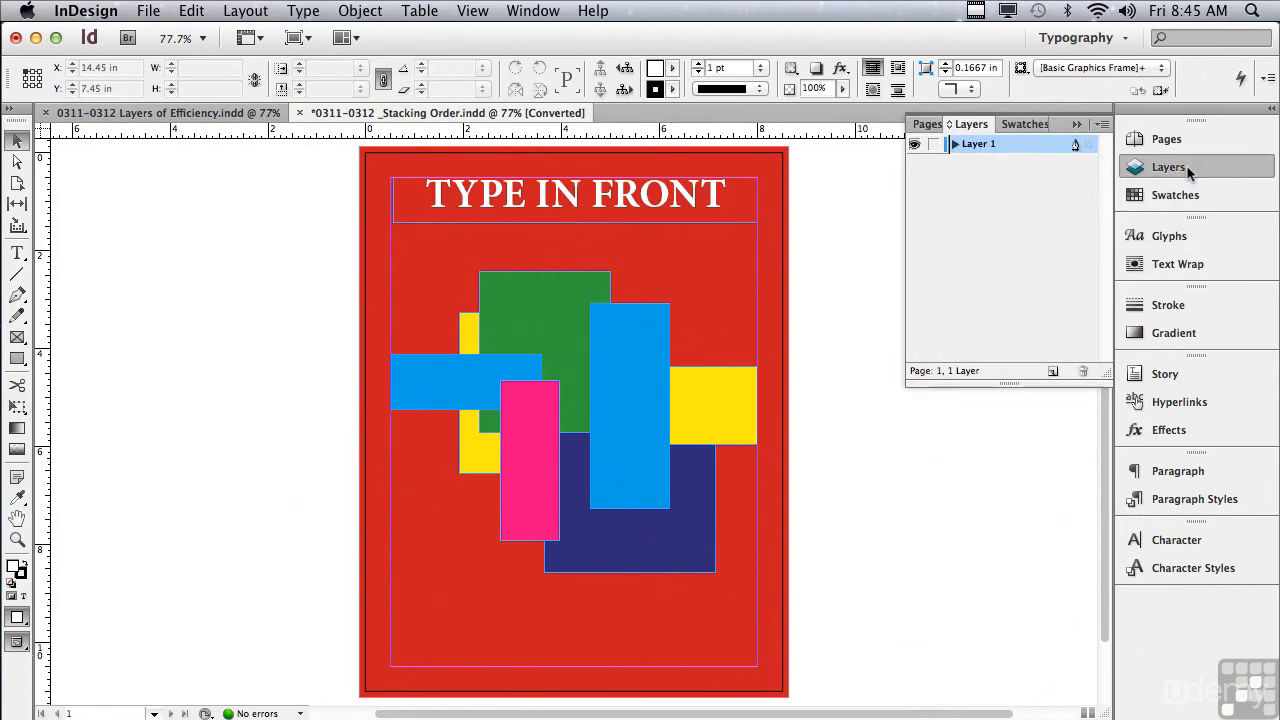
{"action": "left_click", "coordinate": [1052, 372]}
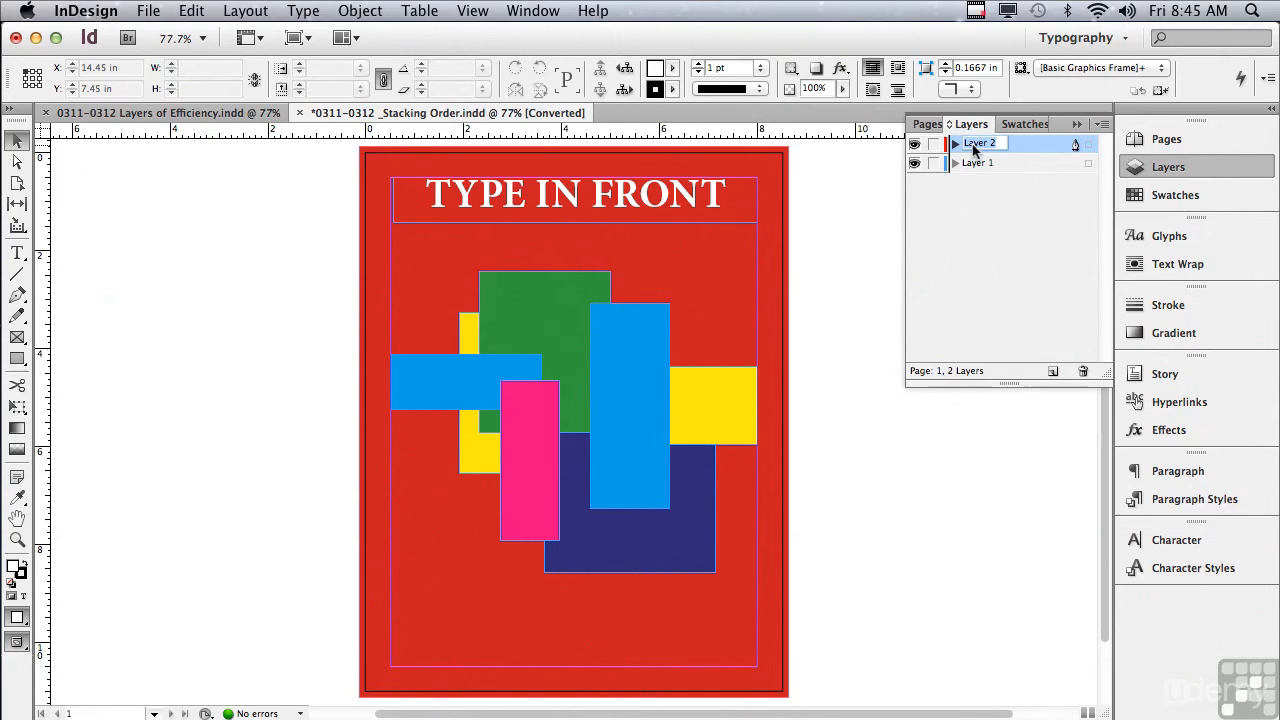
{"action": "left_click", "coordinate": [975, 146]}
{"action": "type", "text": "Type"}
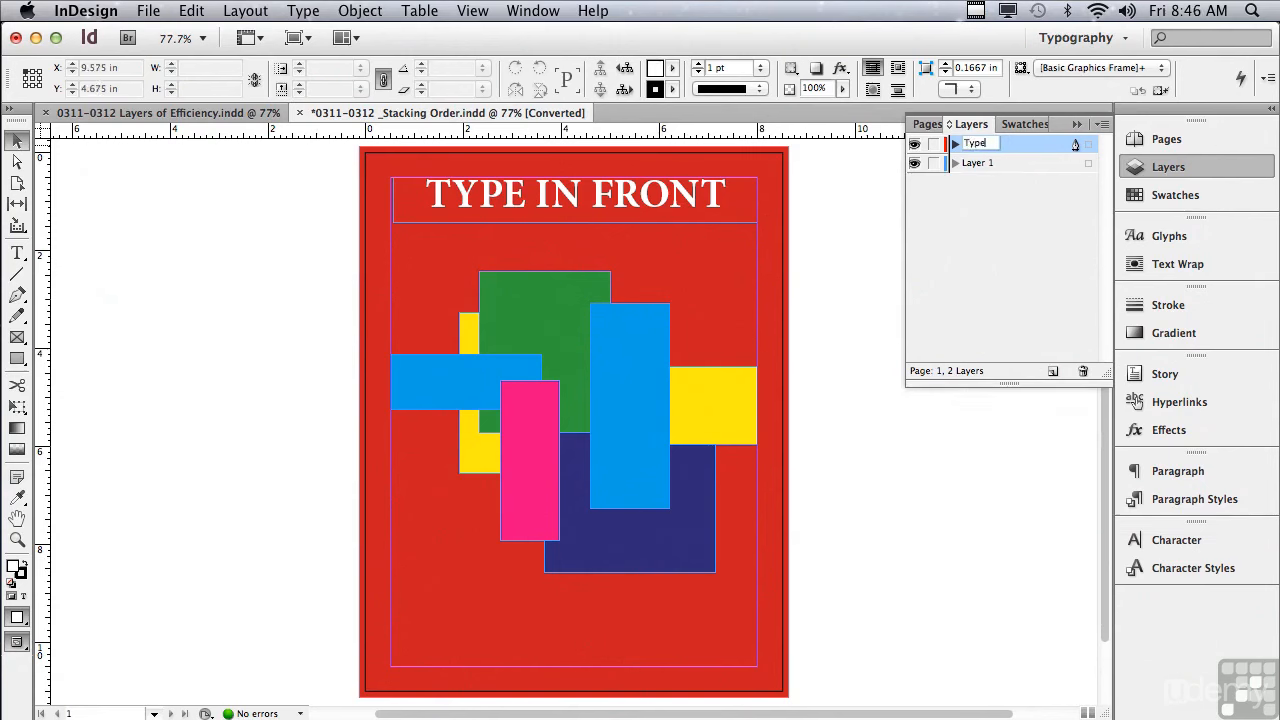
Rename Layer 1 as Rectangles.
{"action": "left_click", "coordinate": [969, 164]}
{"action": "left_click", "coordinate": [969, 163]}
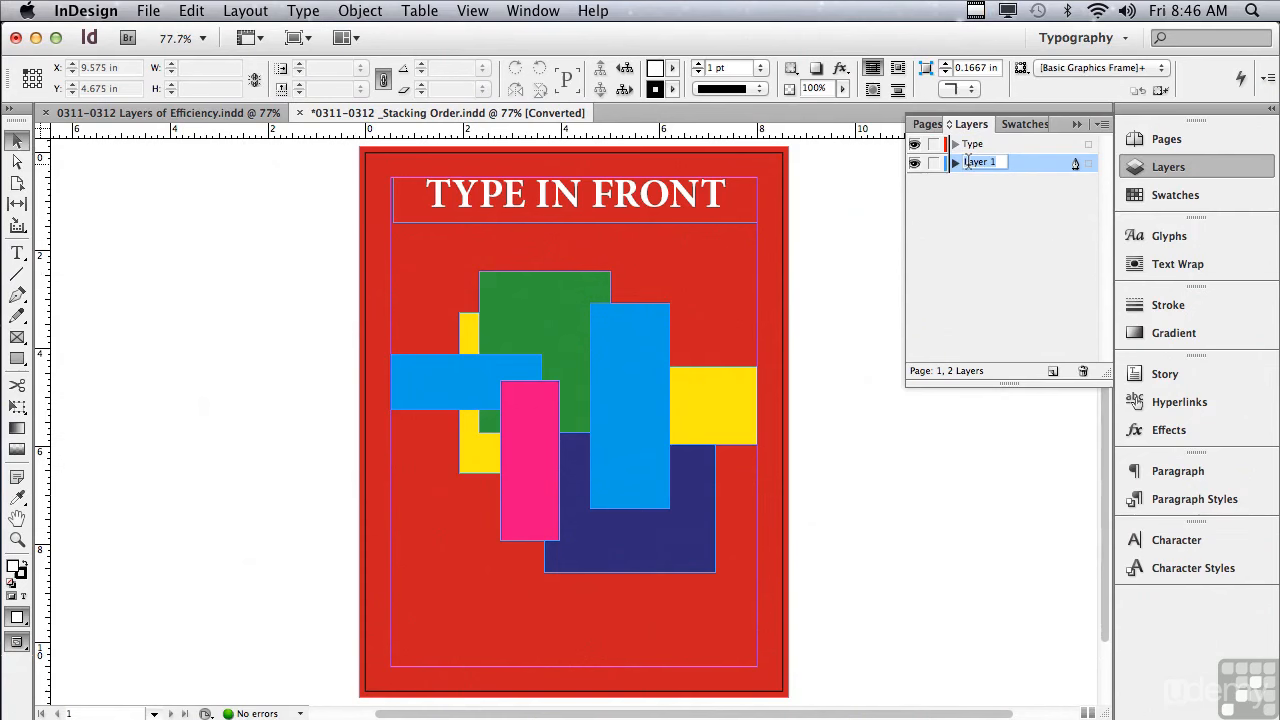
{"action": "type", "text": "Rectangles"}
{"action": "key", "text": "Return"}
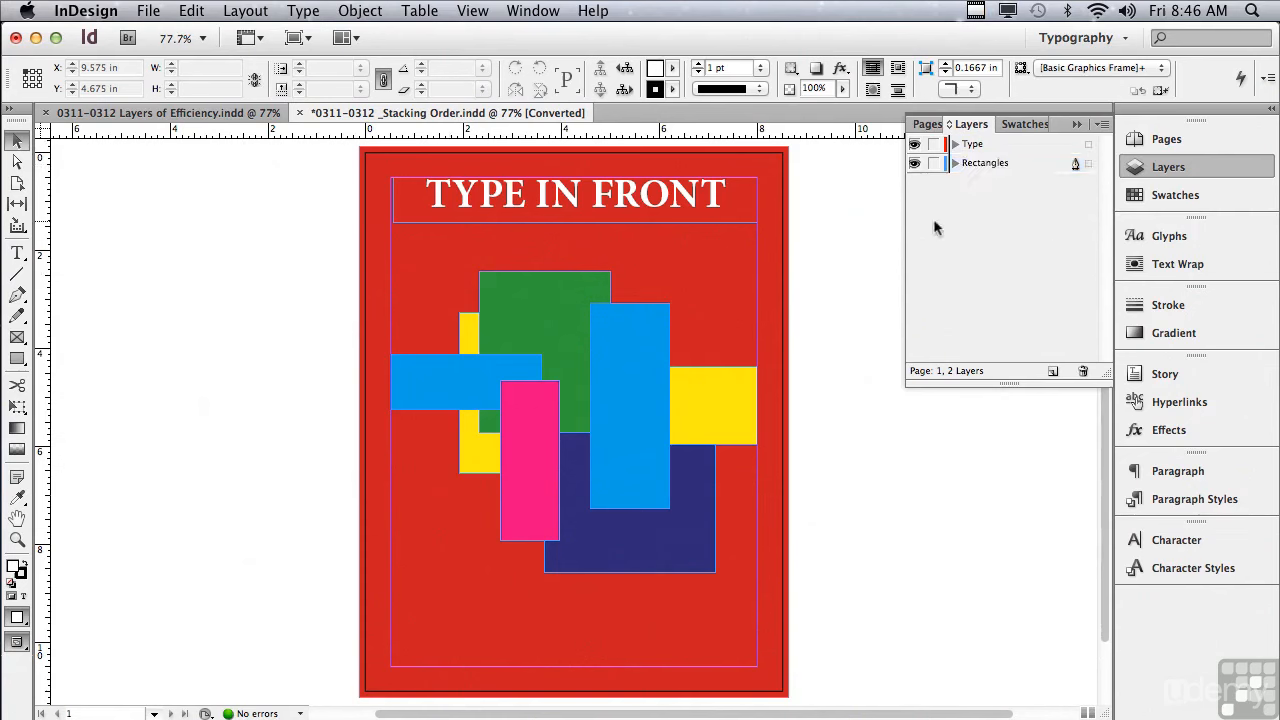
Add another layer, place it beneath the Rectangles layer and name it Background.
{"action": "left_click", "coordinate": [1054, 372]}
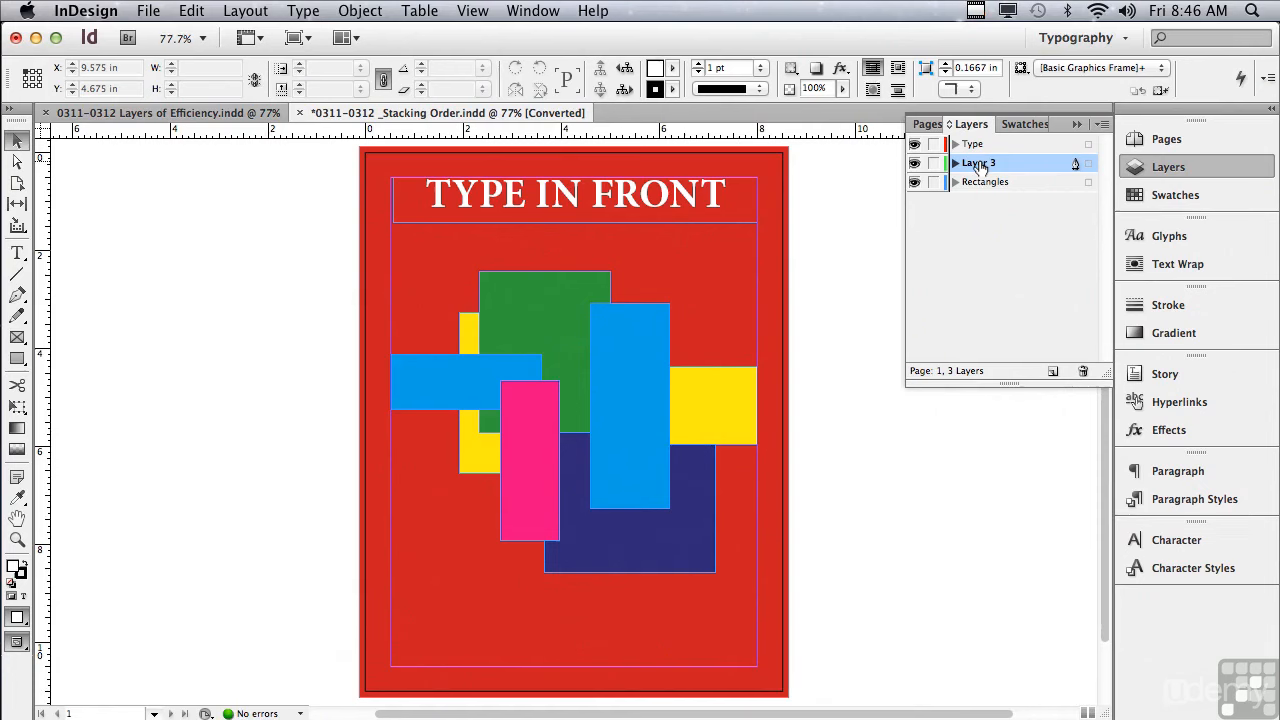
{"action": "left_click_drag", "start_coordinate": [979, 168], "coordinate": [979, 190]}
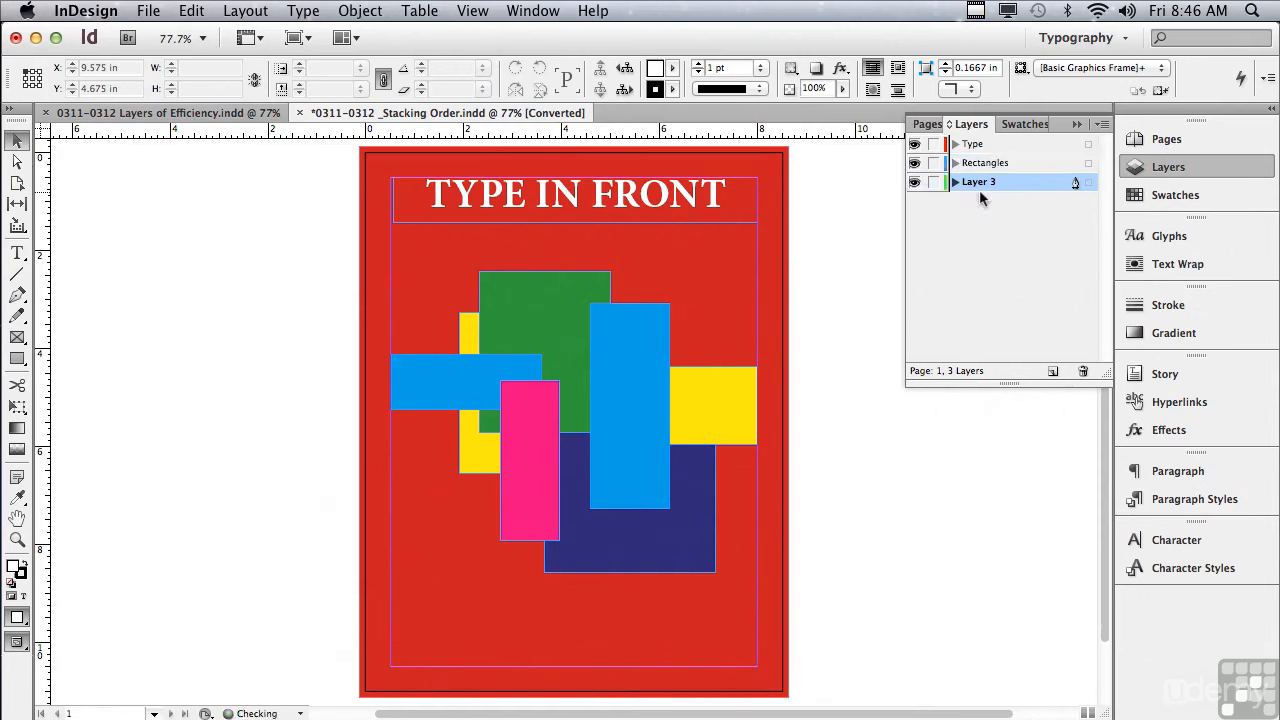
{"action": "double_click", "coordinate": [980, 185]}
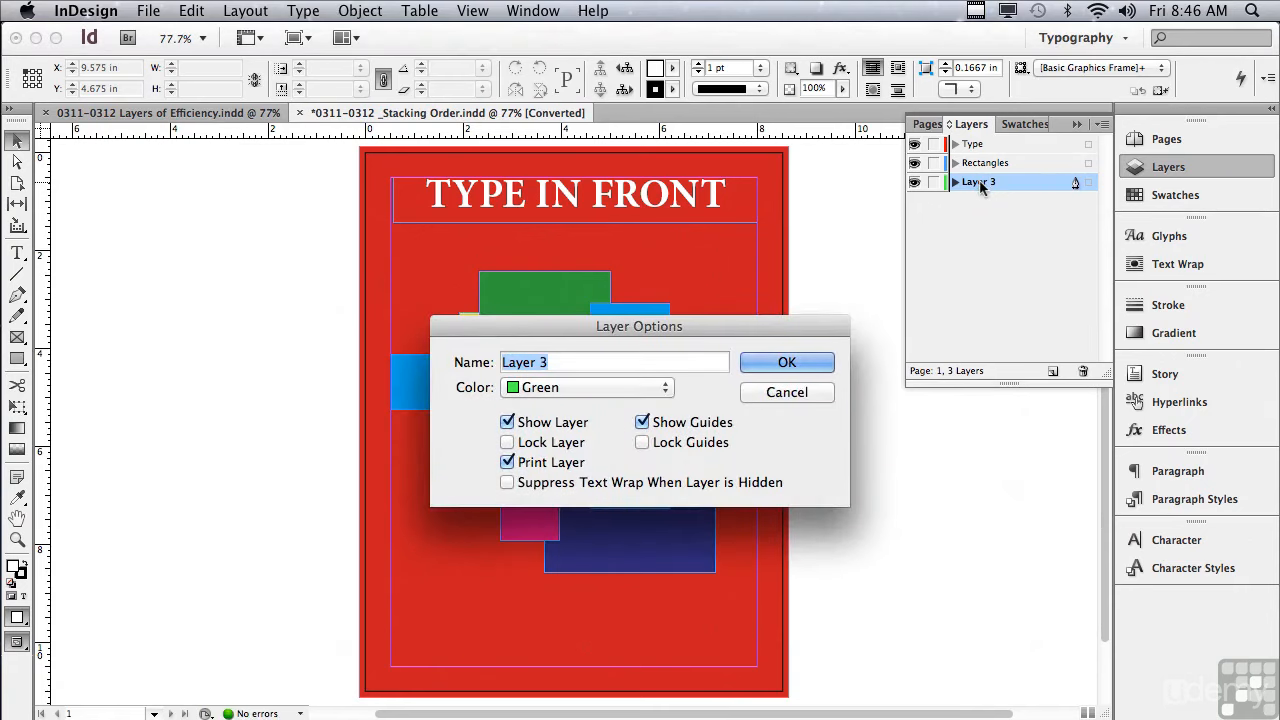
{"action": "type", "text": "Back"}
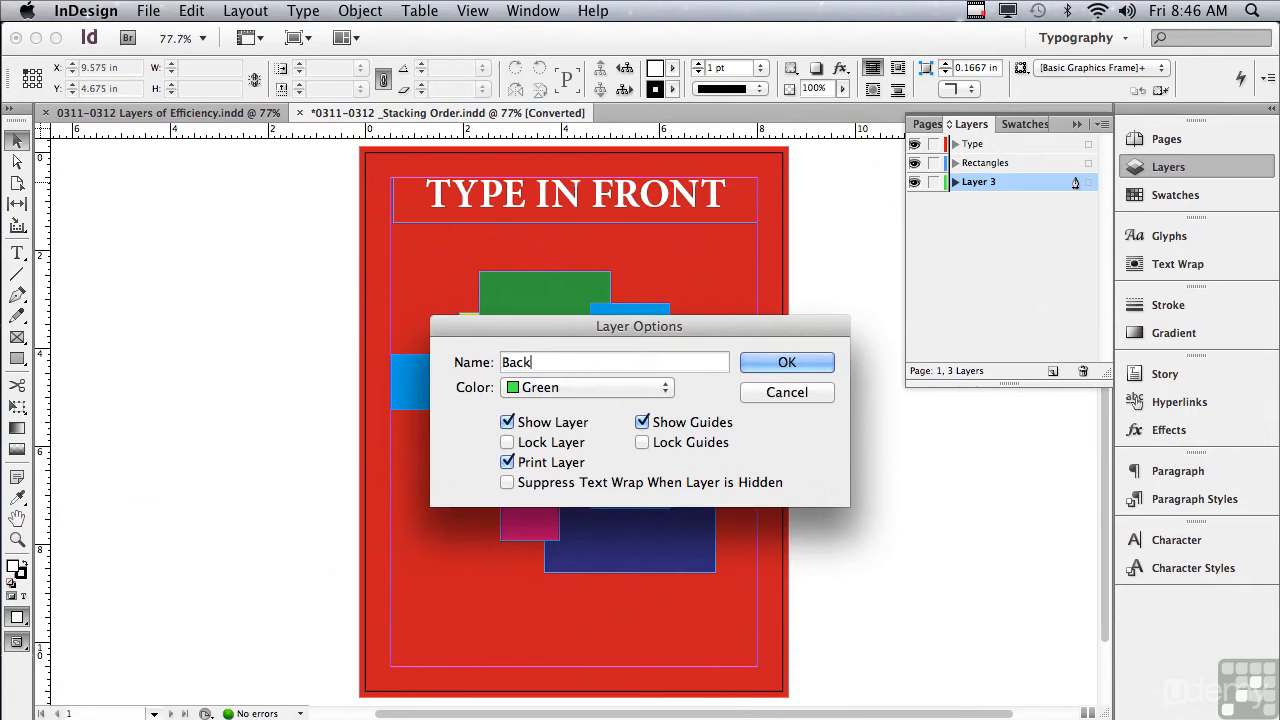
{"action": "type", "text": "ground"}
{"action": "left_click", "coordinate": [818, 361]}
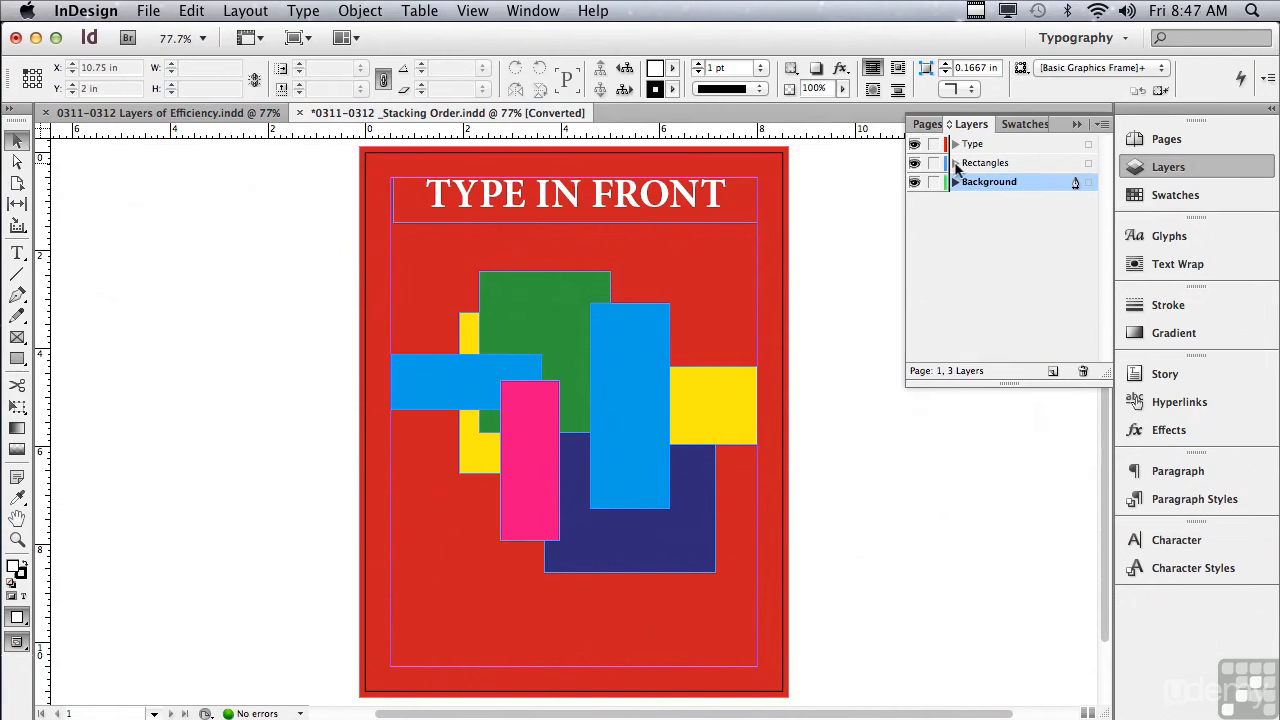
Move the Type in Front text frame from the Rectangles layer to the Type layer.
{"action": "left_click", "coordinate": [955, 163]}
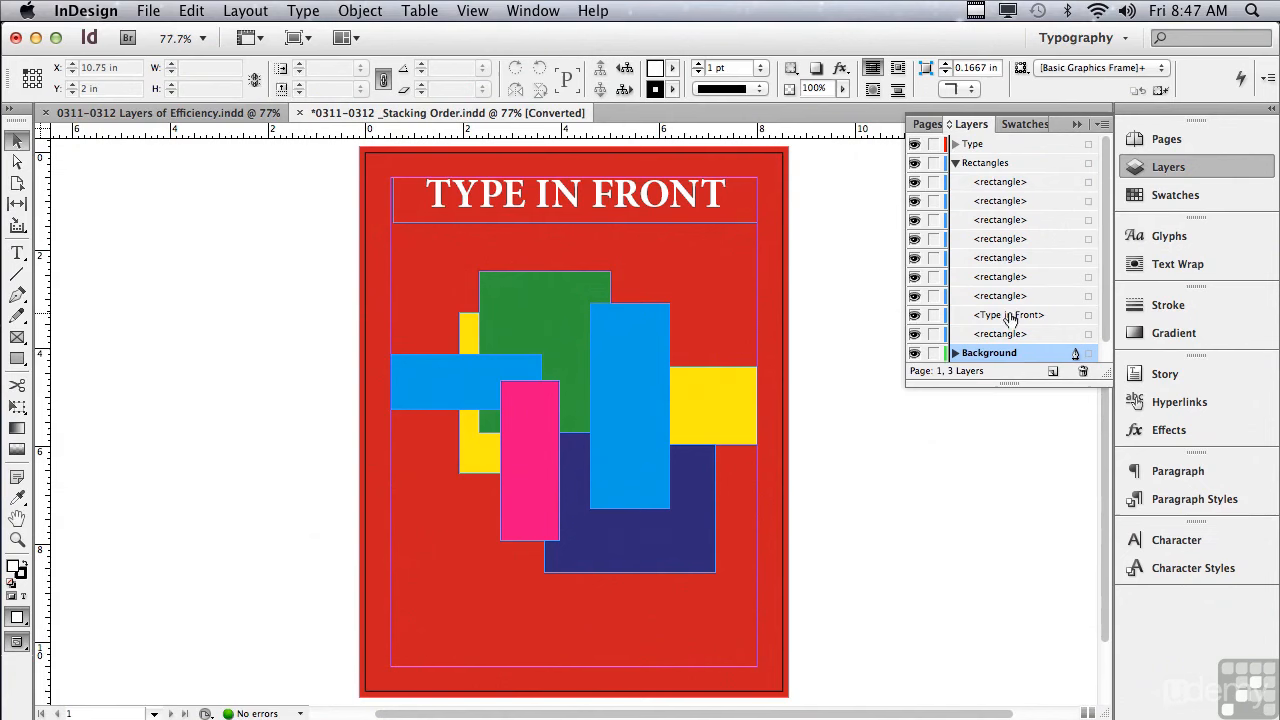
{"action": "left_click", "coordinate": [1000, 316]}
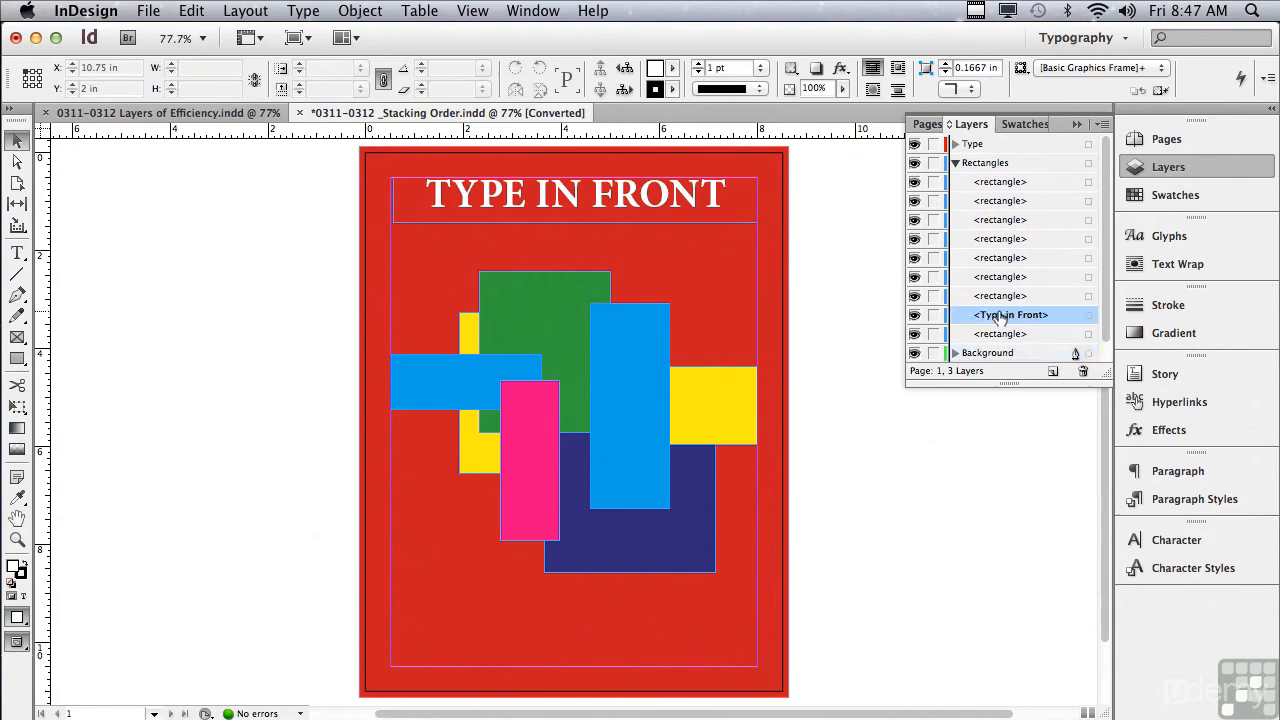
{"action": "left_click", "coordinate": [1089, 316]}
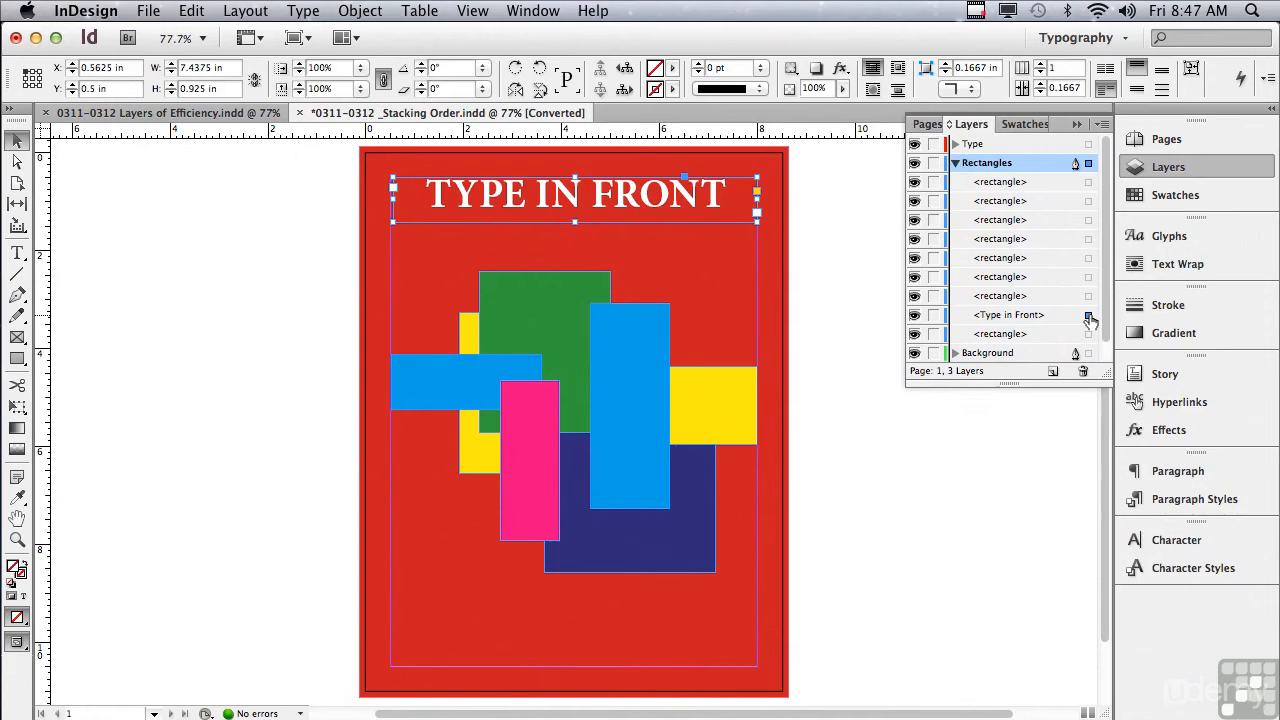
{"action": "left_click", "coordinate": [1018, 317]}
{"action": "left_click_drag", "start_coordinate": [1018, 317], "coordinate": [1016, 177]}
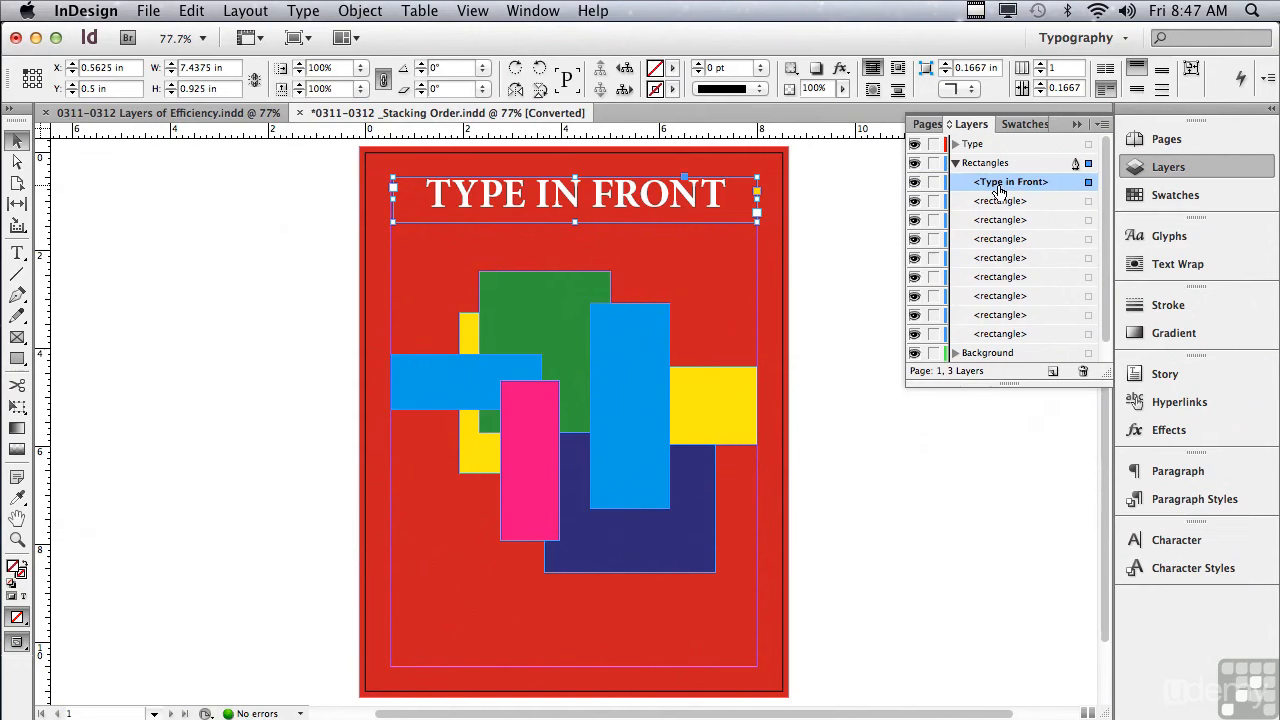
{"action": "left_click_drag", "start_coordinate": [1089, 184], "coordinate": [1087, 156]}
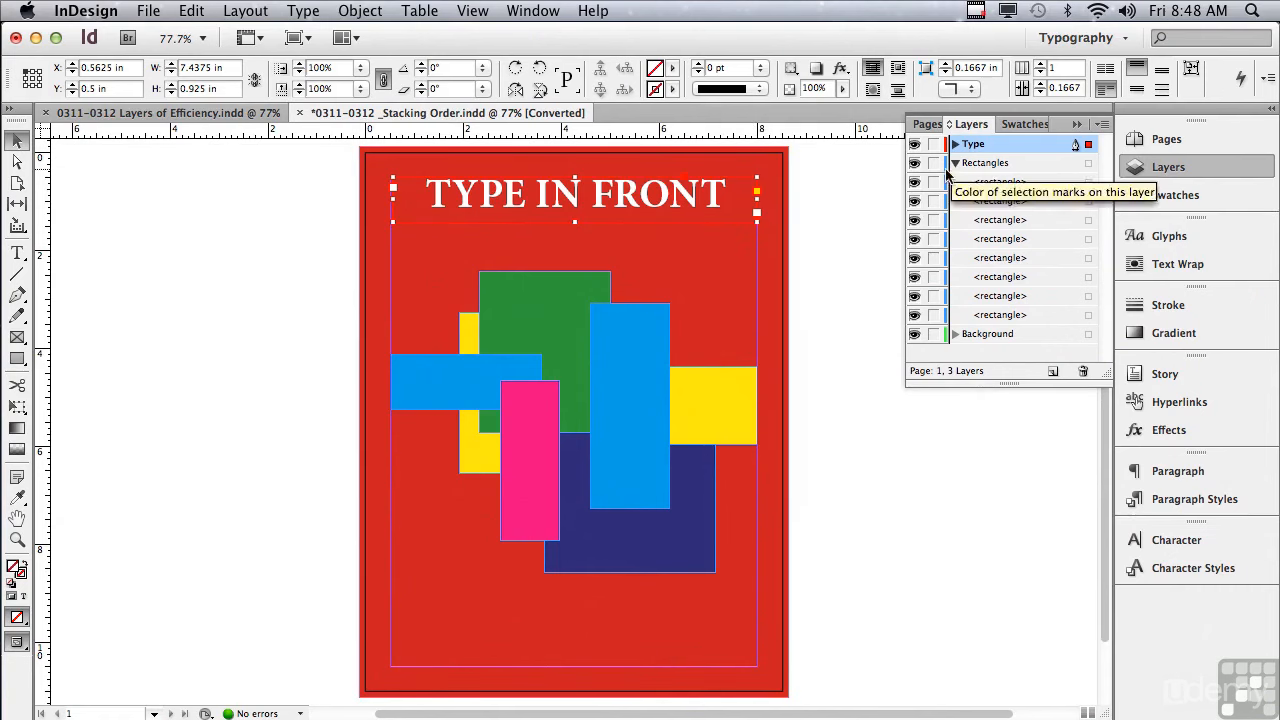
Move the large red page-sized rectangle from the Rectangles layer to the Background layer.
{"action": "left_click", "coordinate": [985, 166]}
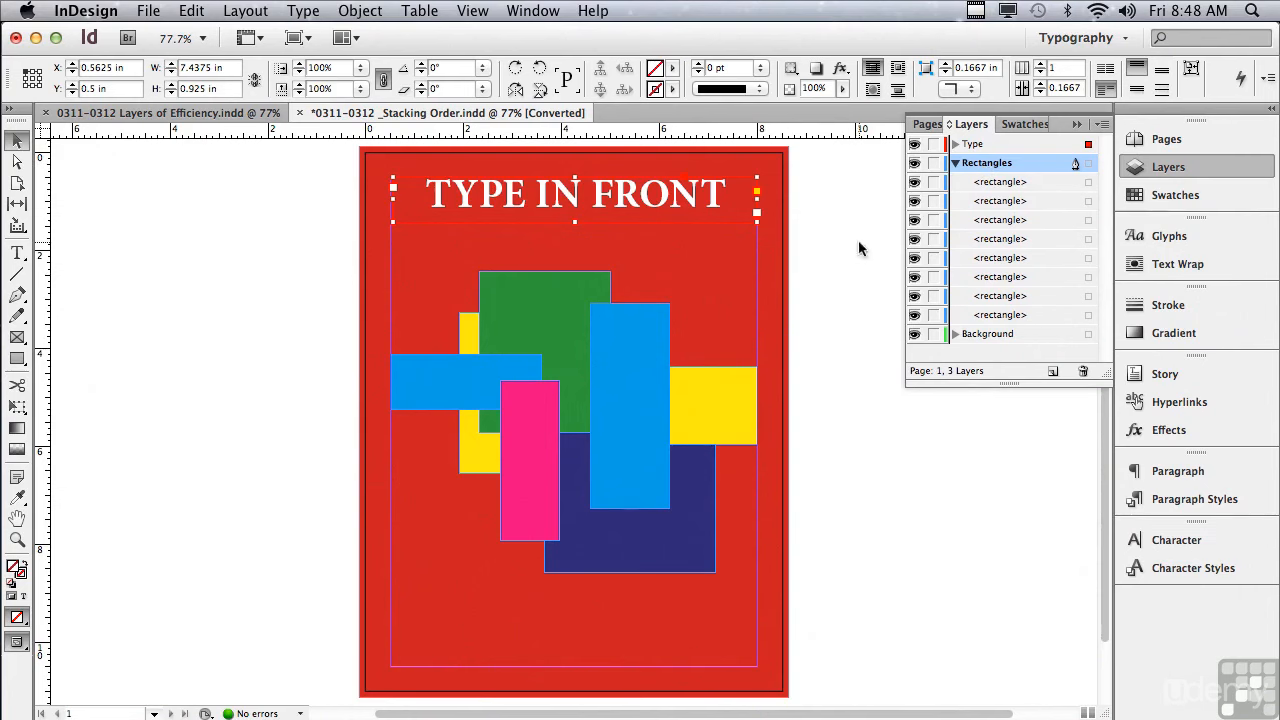
{"action": "left_click", "coordinate": [777, 302]}
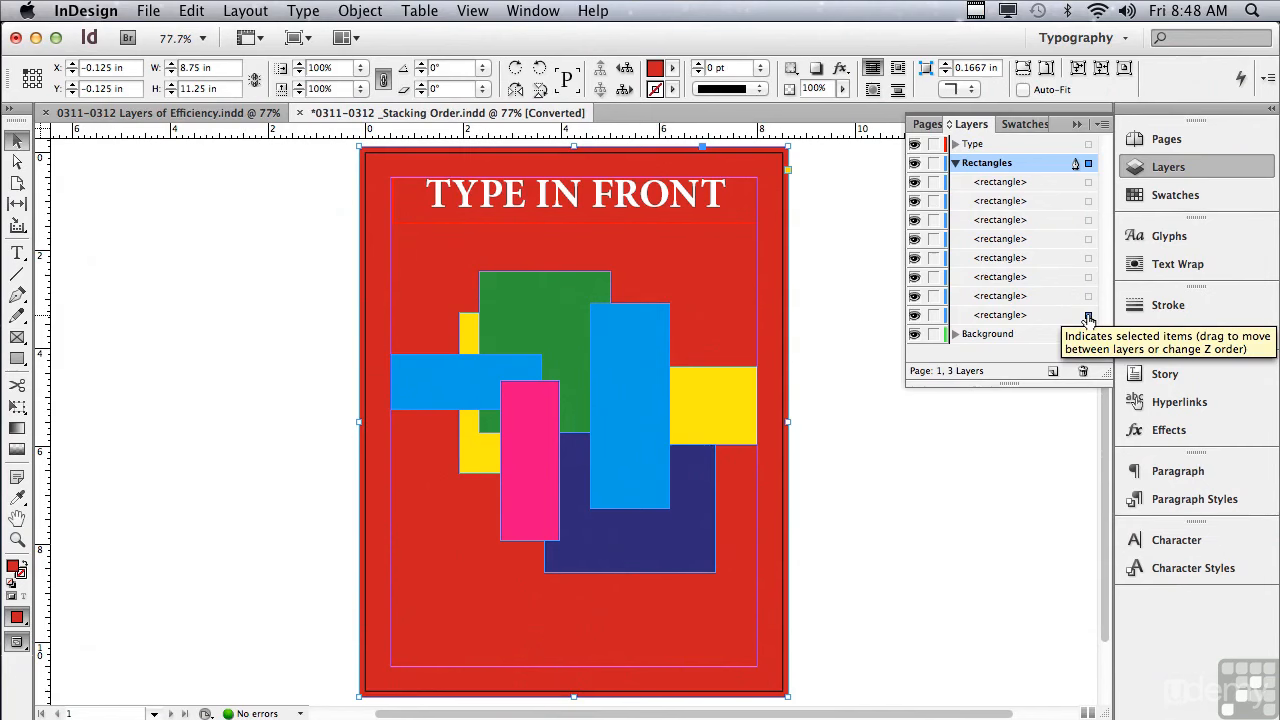
{"action": "left_click_drag", "start_coordinate": [1088, 318], "coordinate": [1081, 342]}
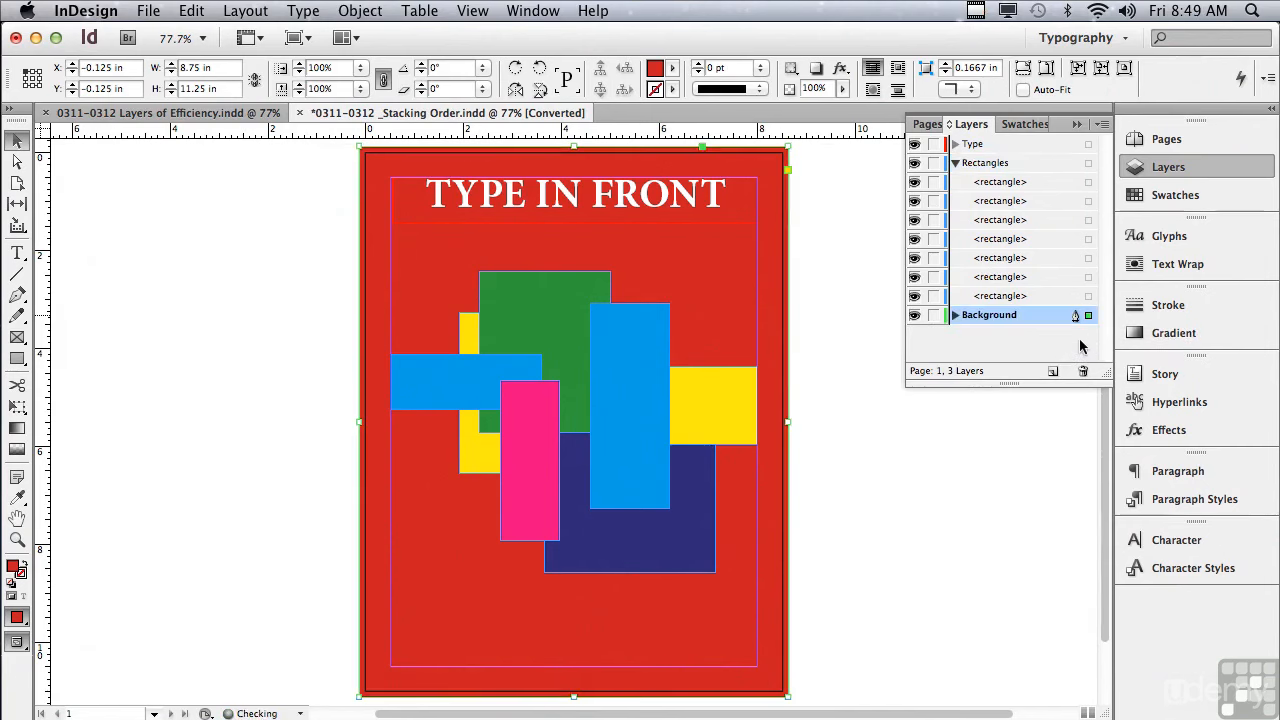
Expand the Background layer and check its content by hiding and reshowing the red rectangle.
{"action": "left_click", "coordinate": [955, 315]}
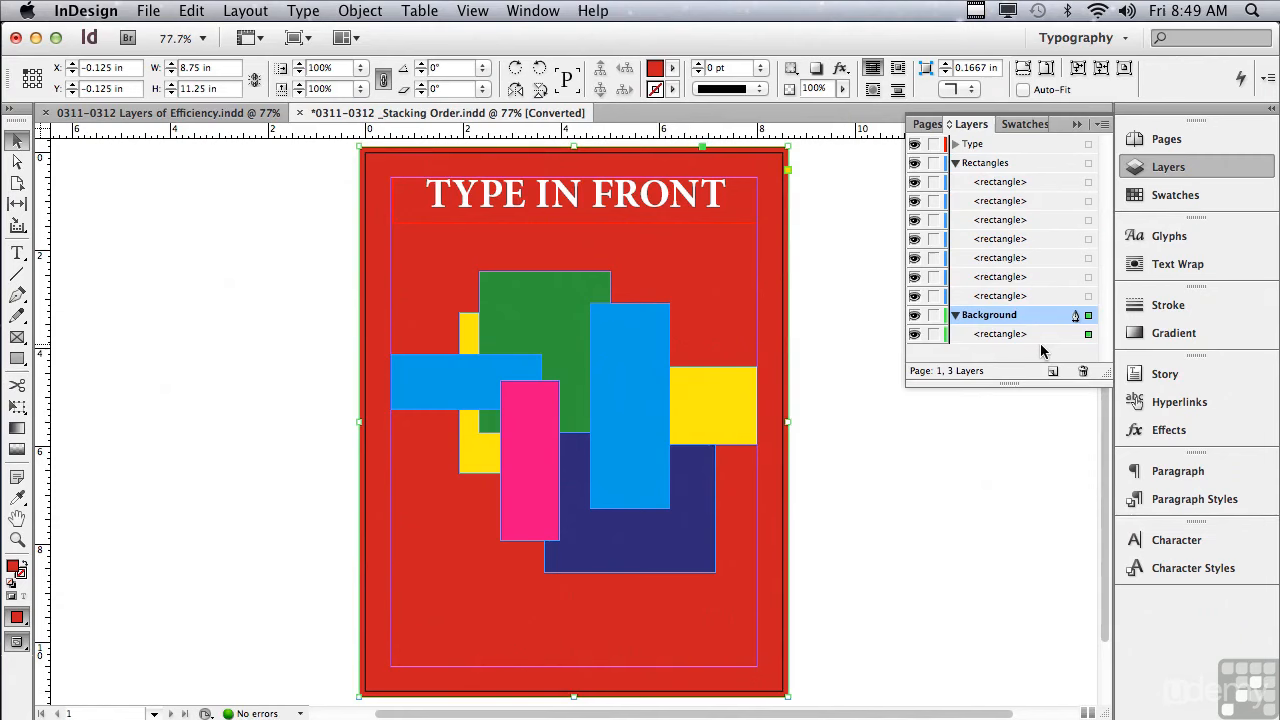
{"action": "left_click", "coordinate": [913, 336]}
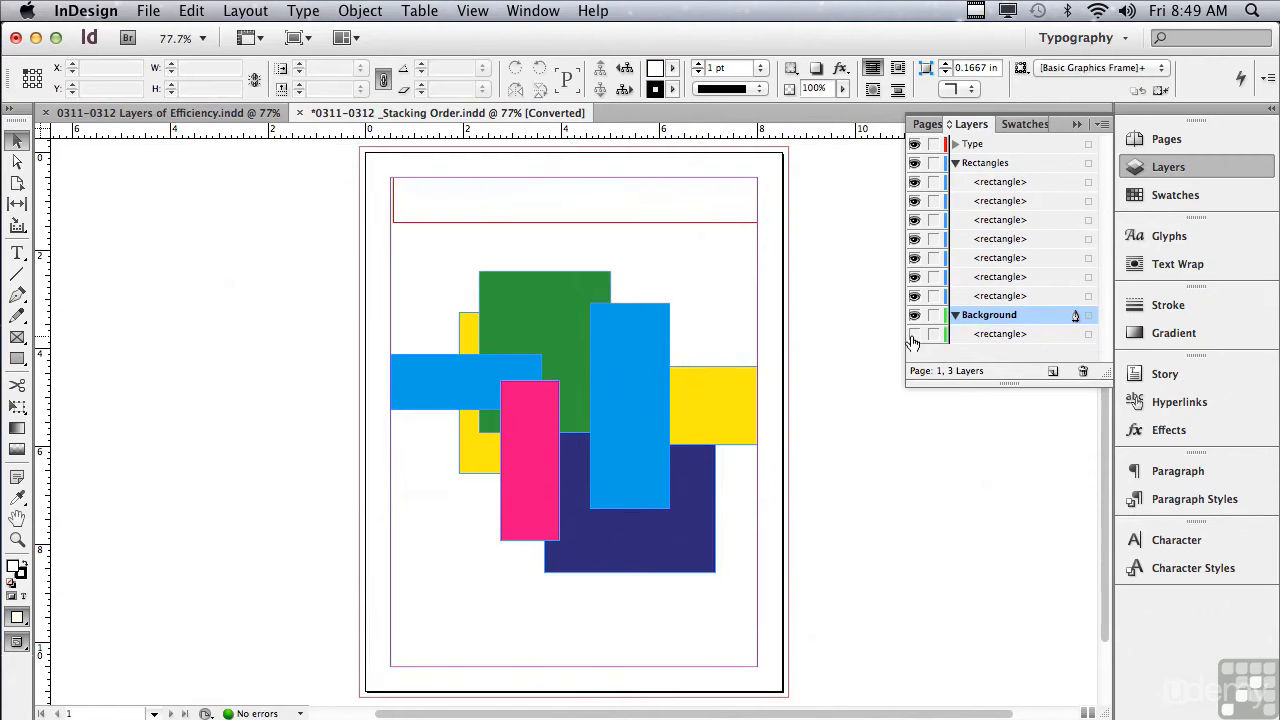
{"action": "left_click", "coordinate": [913, 336]}
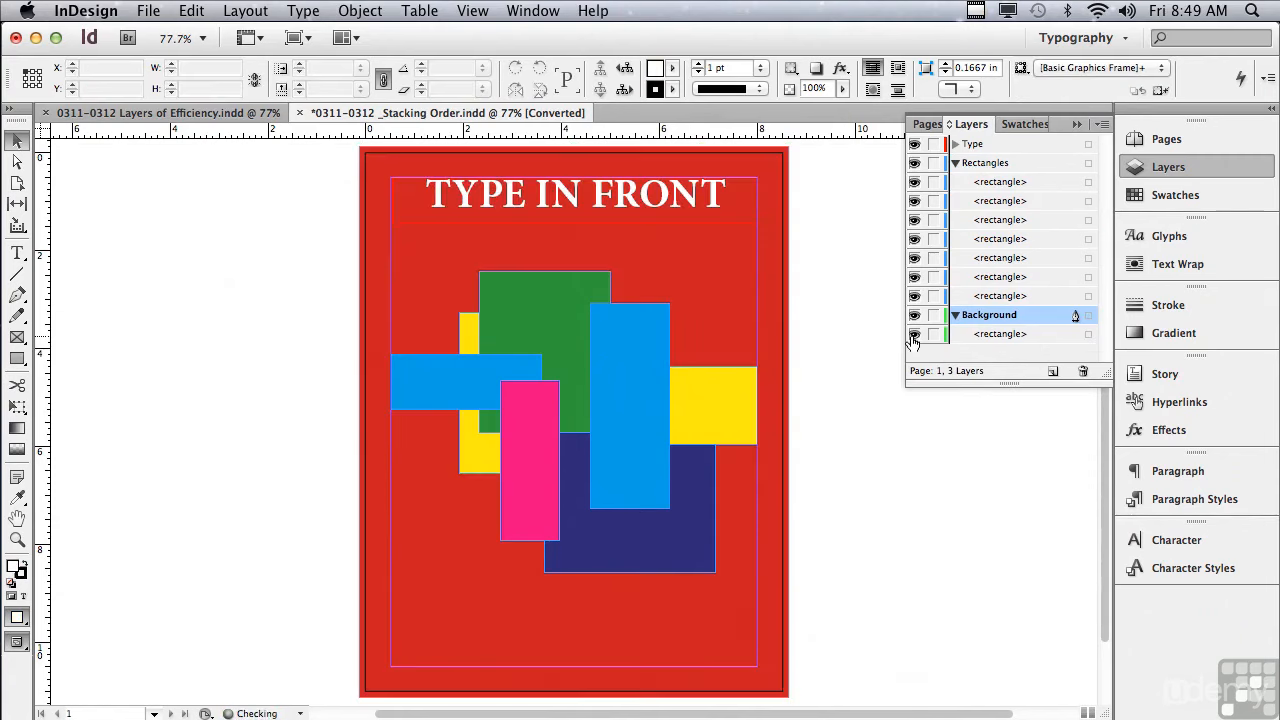
Select the overlapping coloured rectangles and move the tall blue one down to fourth place in the Rectangles layer.
{"action": "left_click", "coordinate": [933, 335]}
{"action": "left_click_drag", "start_coordinate": [330, 238], "coordinate": [932, 565]}
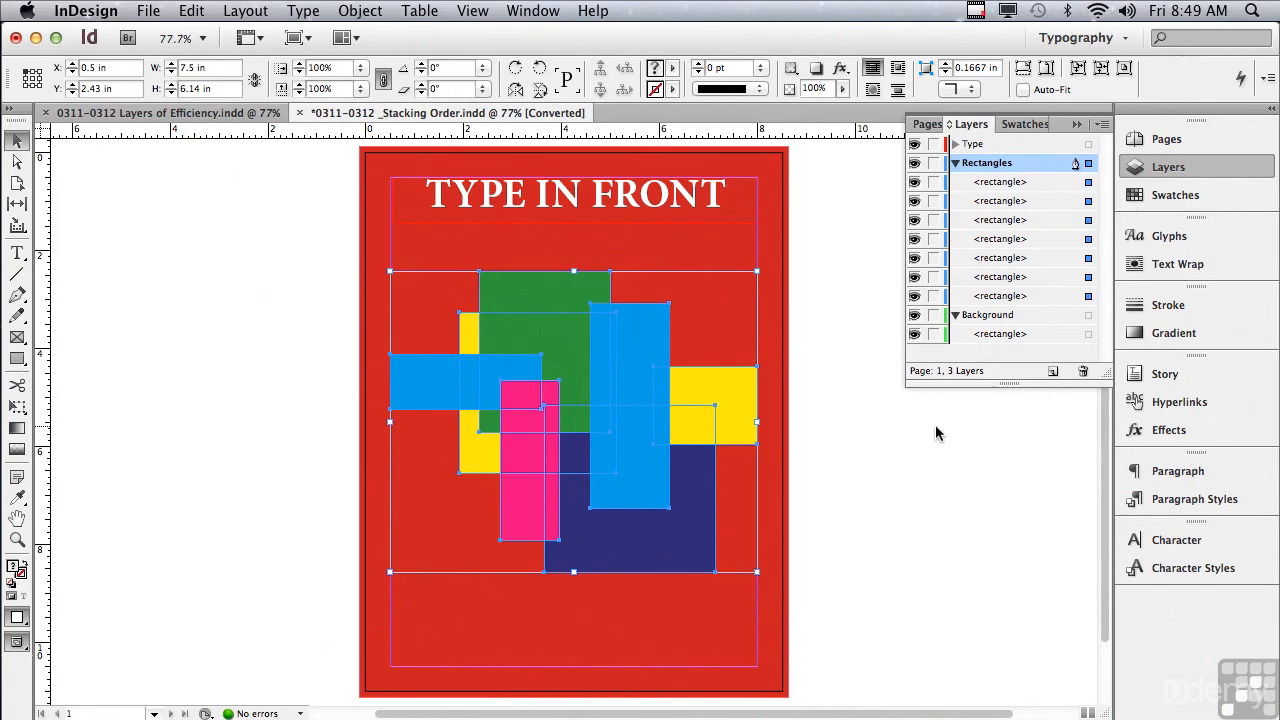
{"action": "left_click", "coordinate": [1006, 184]}
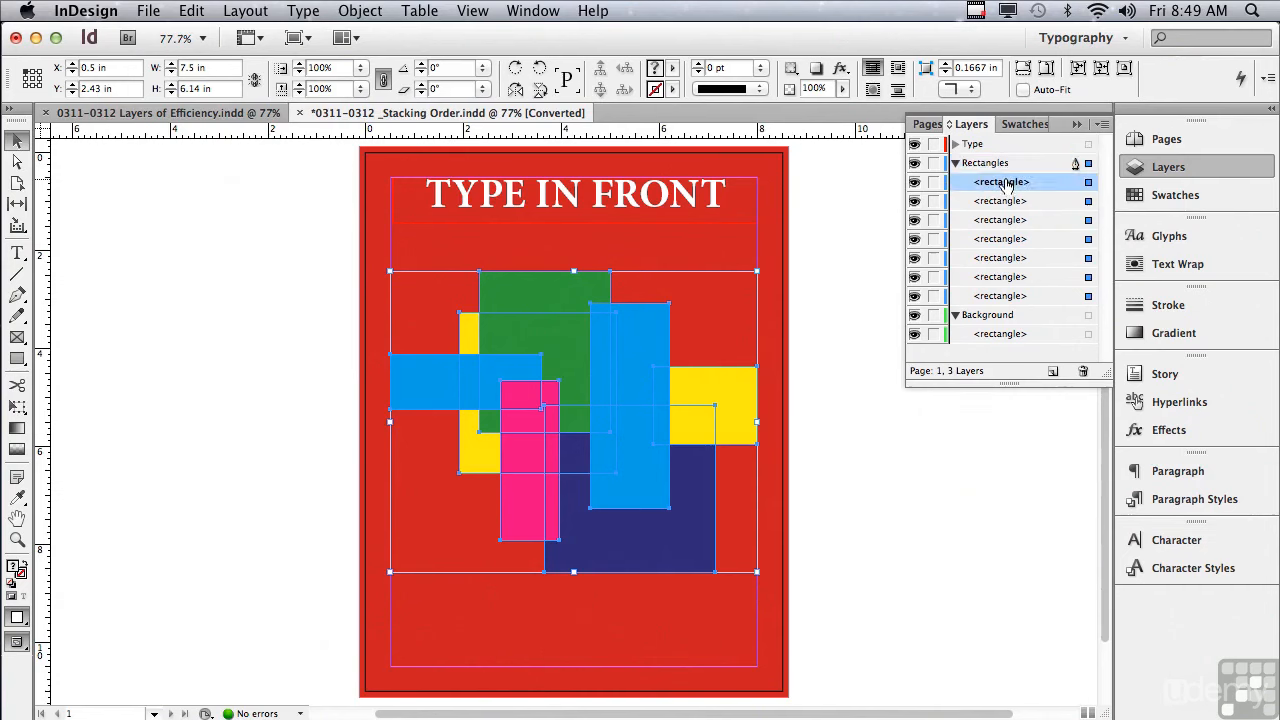
{"action": "left_click_drag", "start_coordinate": [1006, 184], "coordinate": [998, 257]}
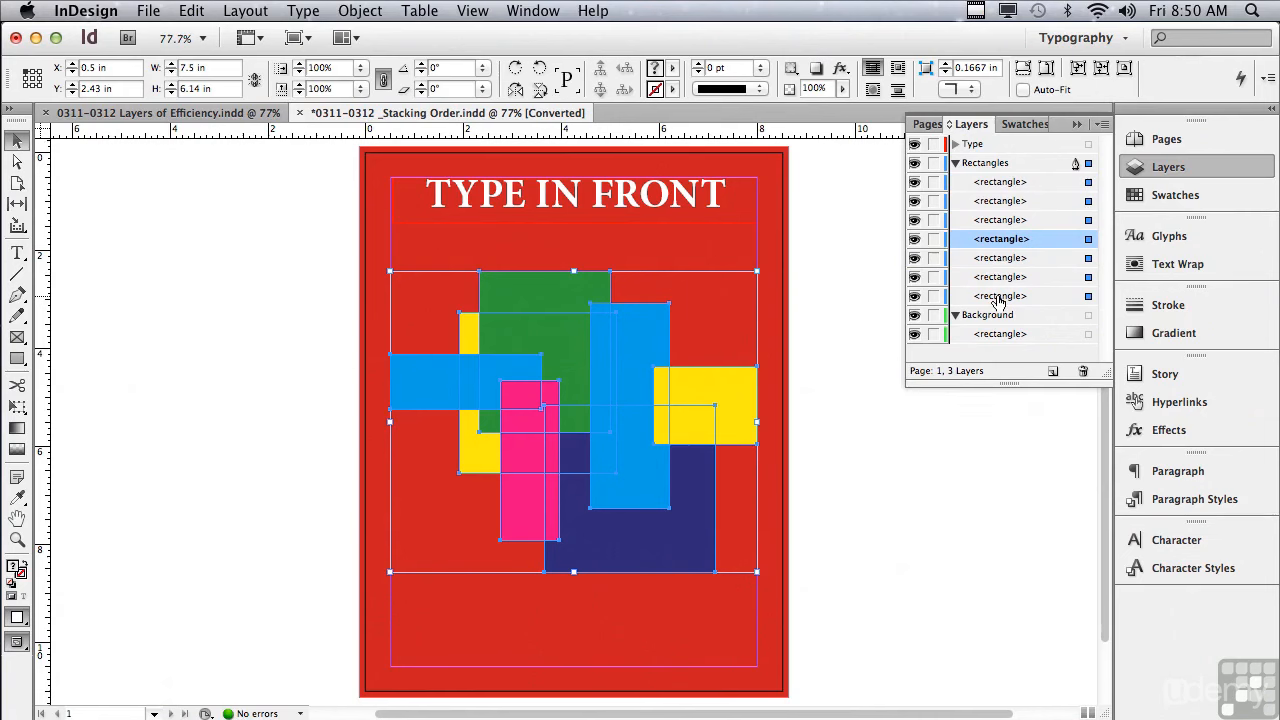
Identify the bottom object of the Rectangles layer by toggling its visibility, move it to the top of that layer, and clear the selection.
{"action": "left_click", "coordinate": [998, 296]}
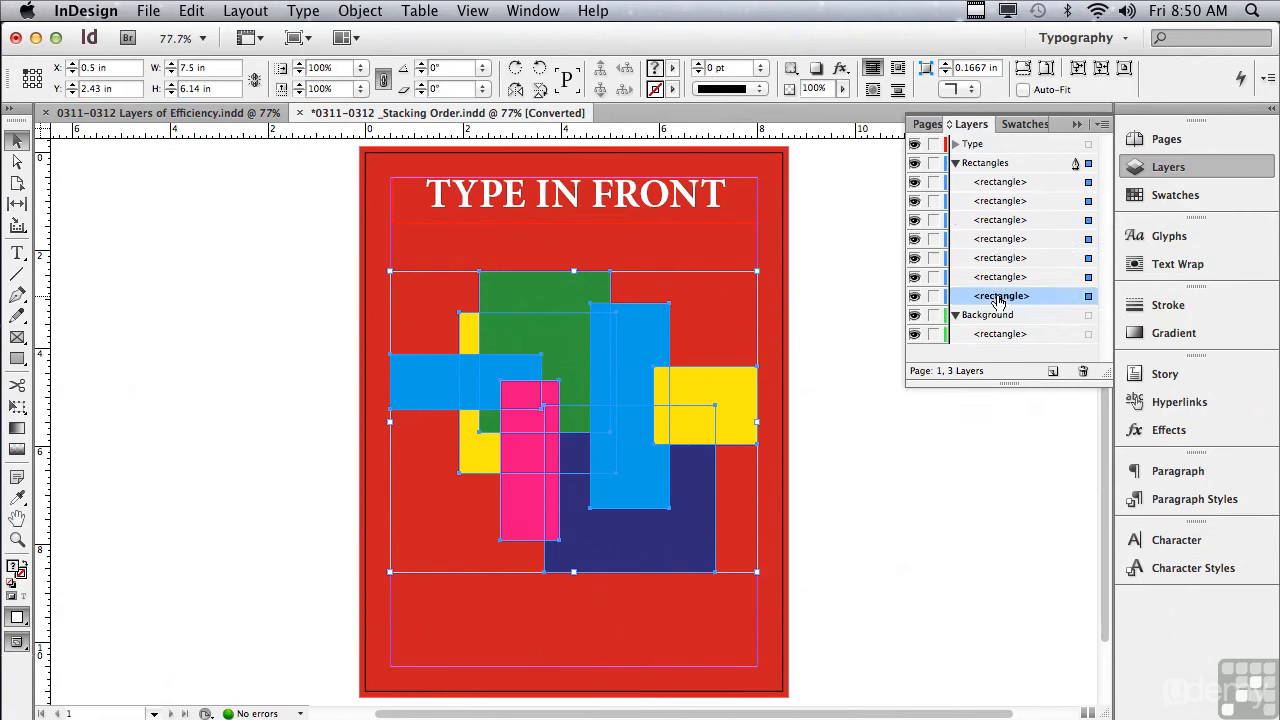
{"action": "left_click", "coordinate": [914, 296]}
{"action": "left_click", "coordinate": [914, 296]}
{"action": "left_click_drag", "start_coordinate": [1000, 303], "coordinate": [1005, 186]}
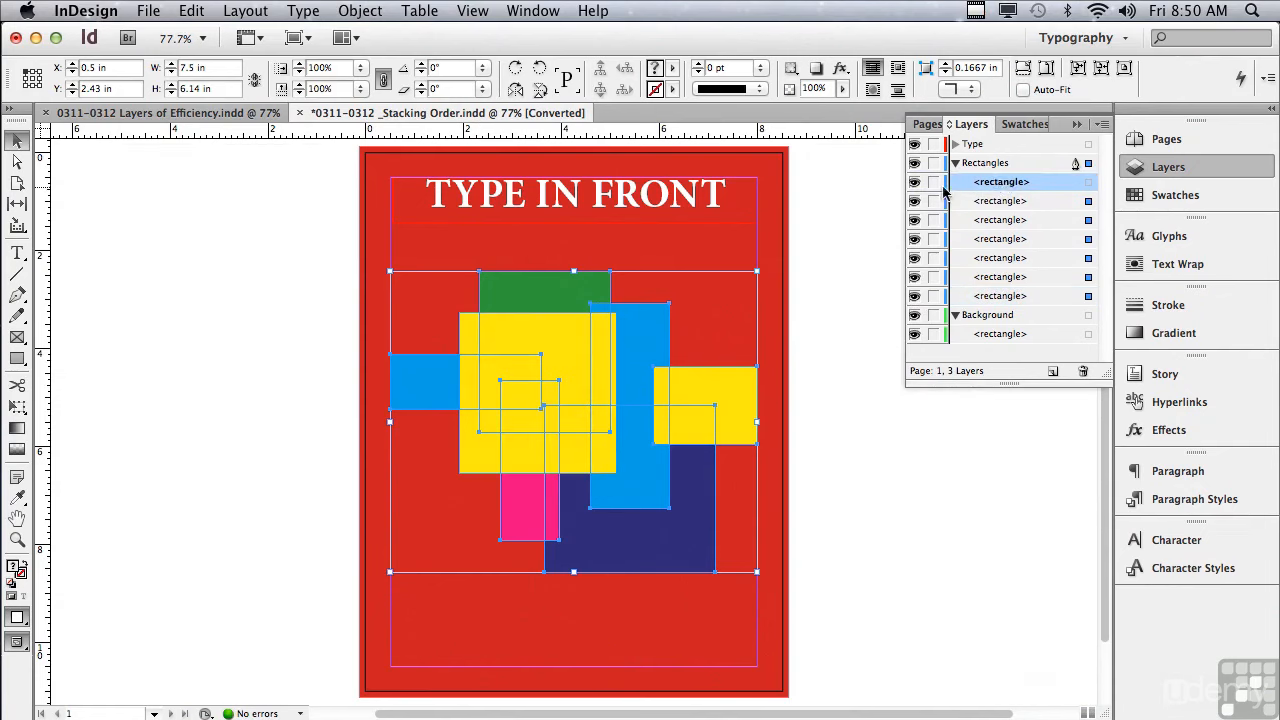
{"action": "left_click", "coordinate": [845, 200]}
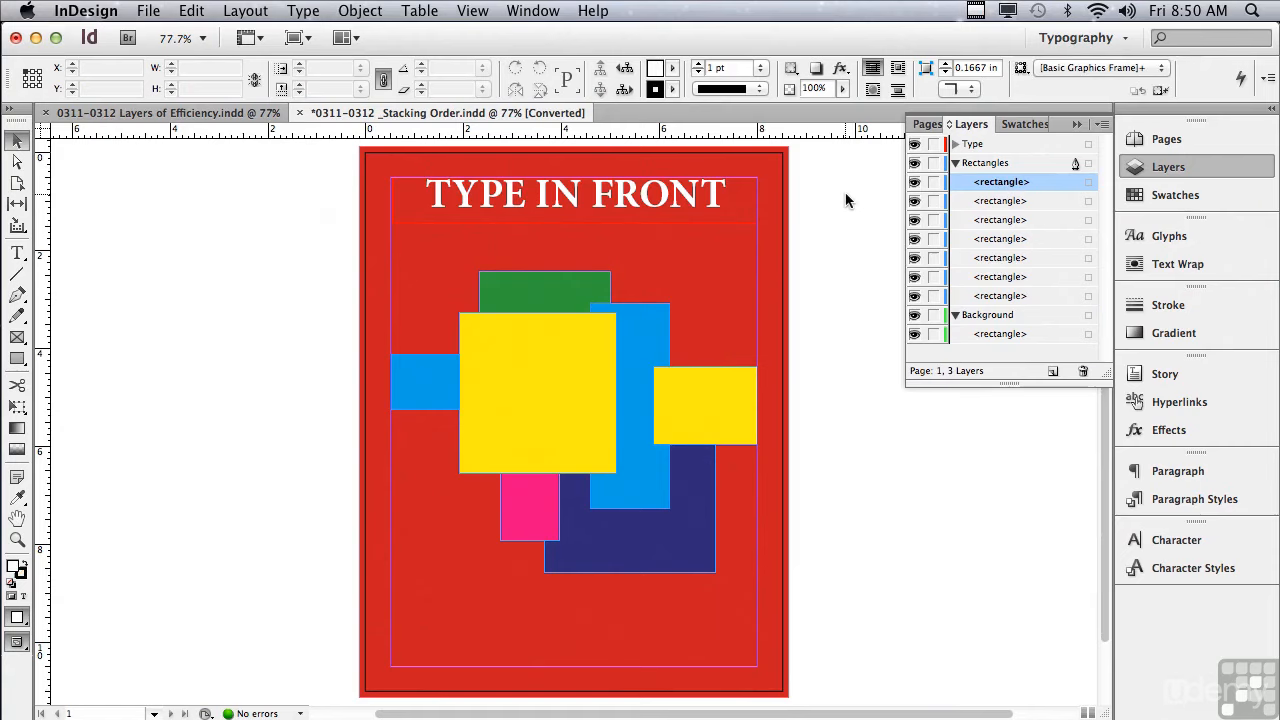
In the Layers of Efficiency document, expand the Image Alternate layer and examine the selection of the golfer frame and of its image content.
{"action": "left_click", "coordinate": [238, 117]}
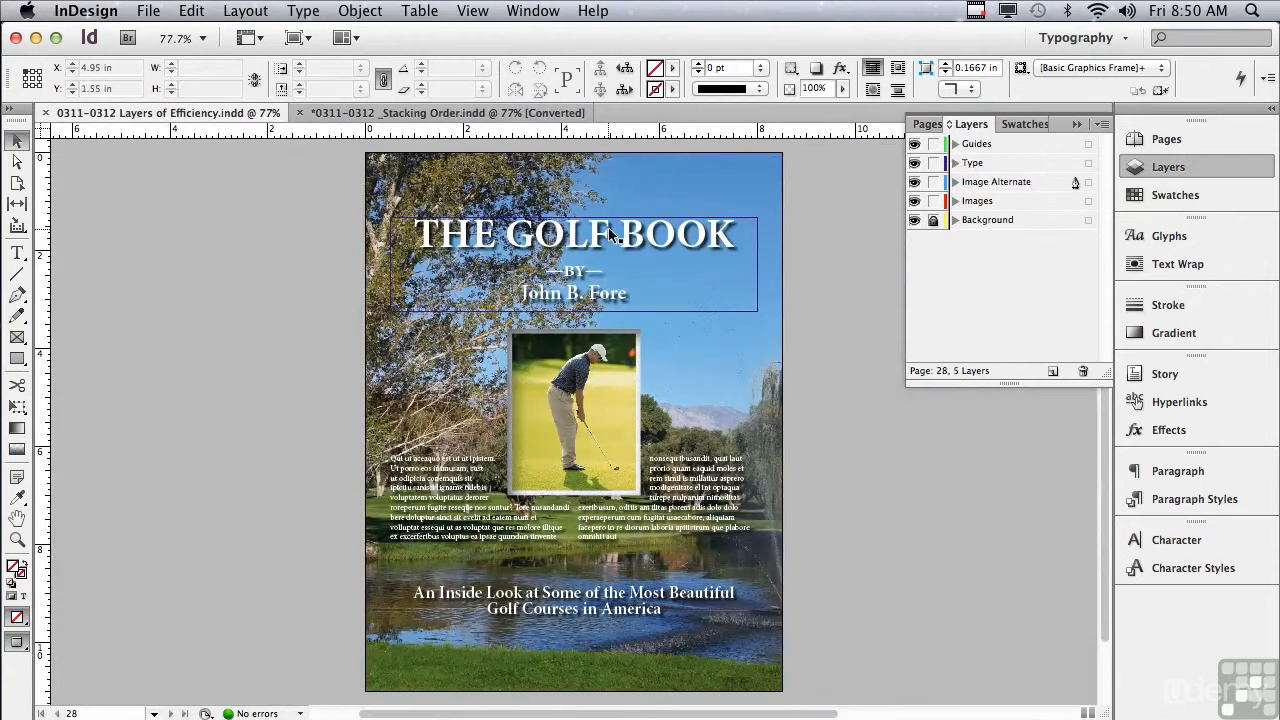
{"action": "left_click", "coordinate": [956, 182]}
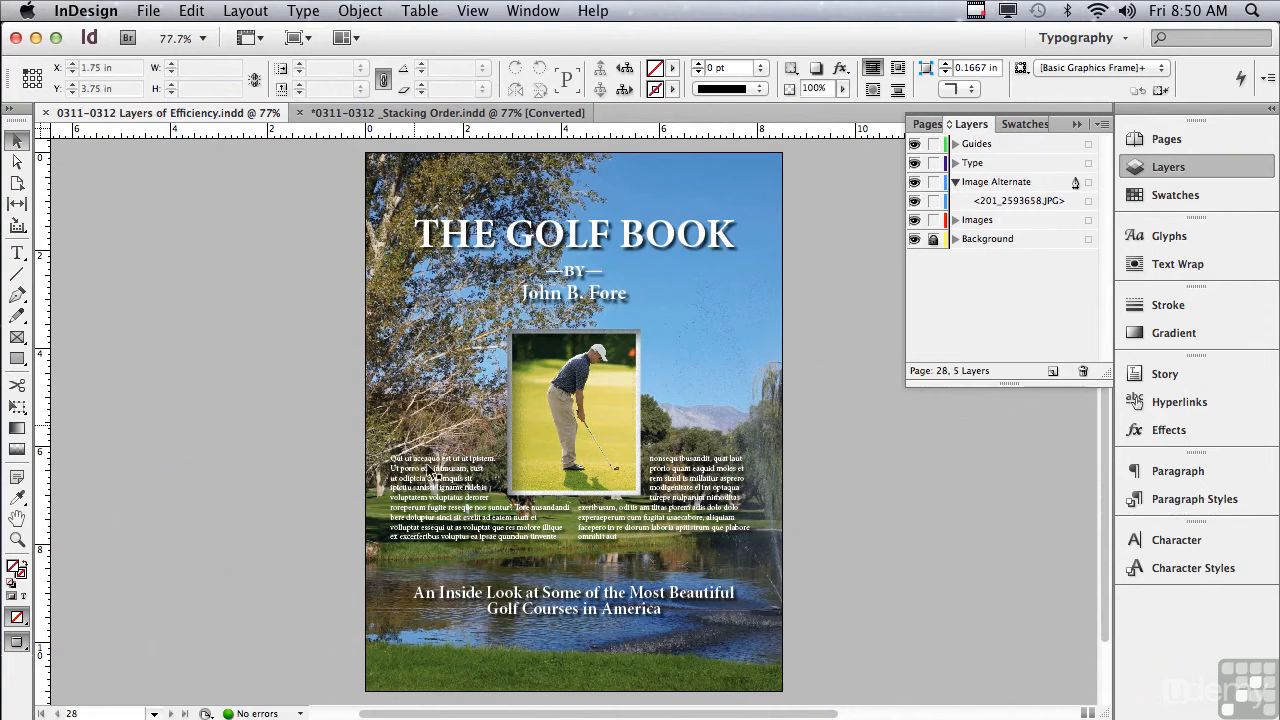
{"action": "left_click", "coordinate": [601, 395]}
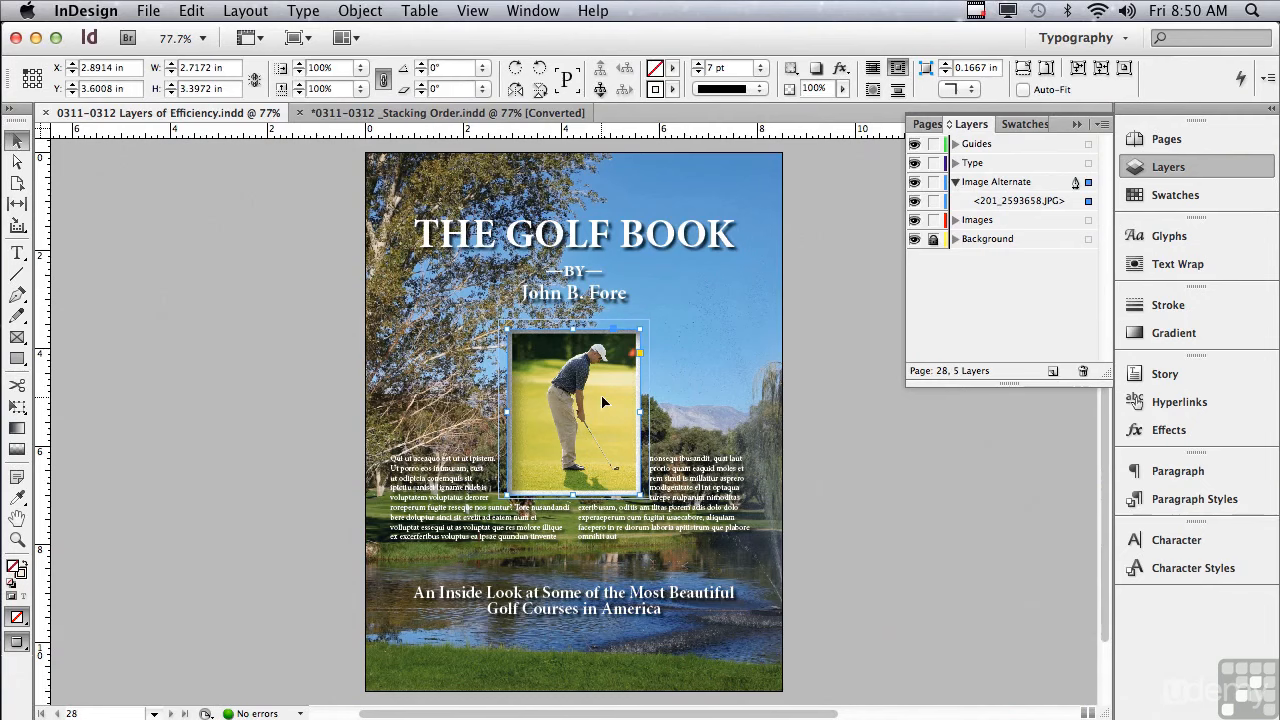
{"action": "left_click", "coordinate": [820, 414]}
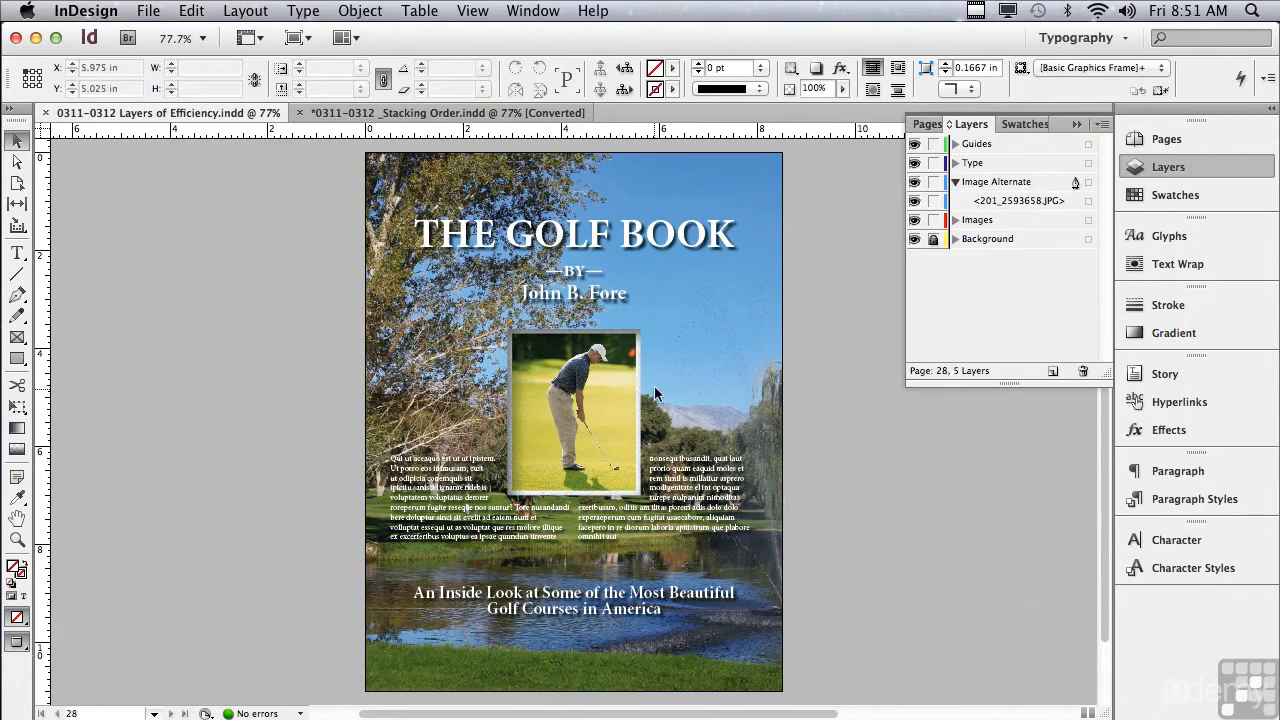
{"action": "left_click", "coordinate": [1089, 202], "text": "alt"}
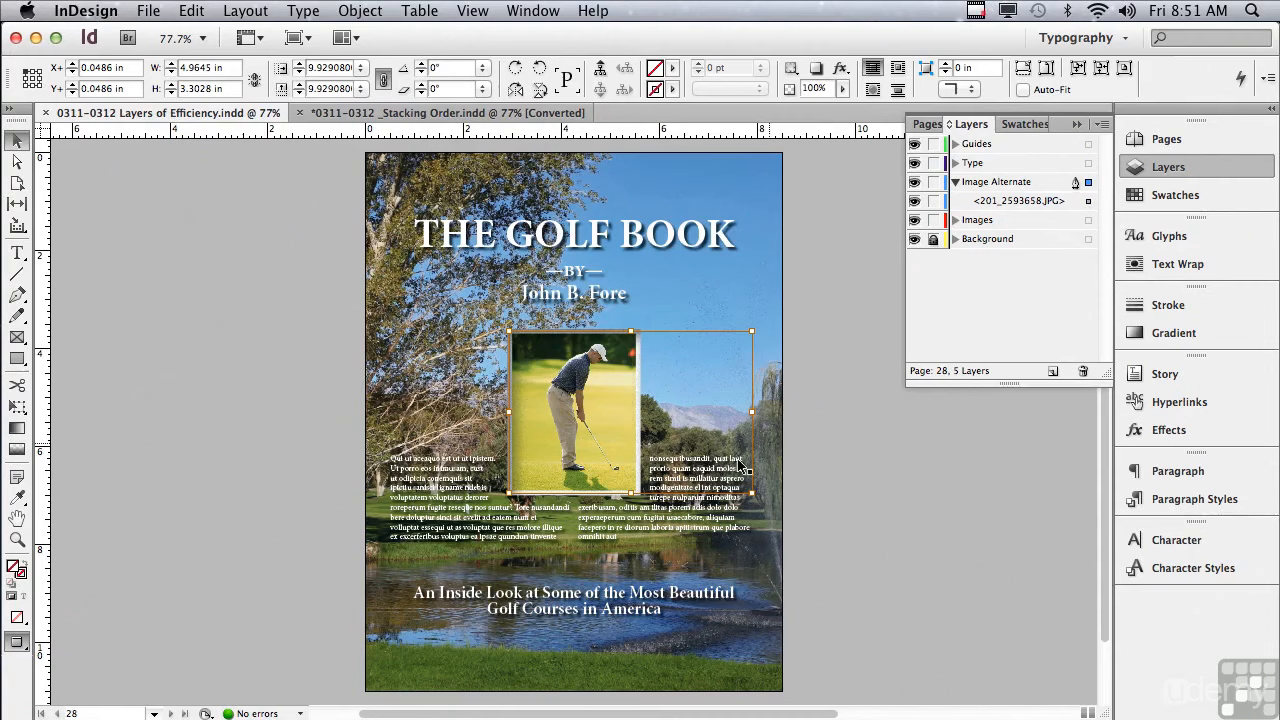
{"action": "left_click", "coordinate": [887, 510]}
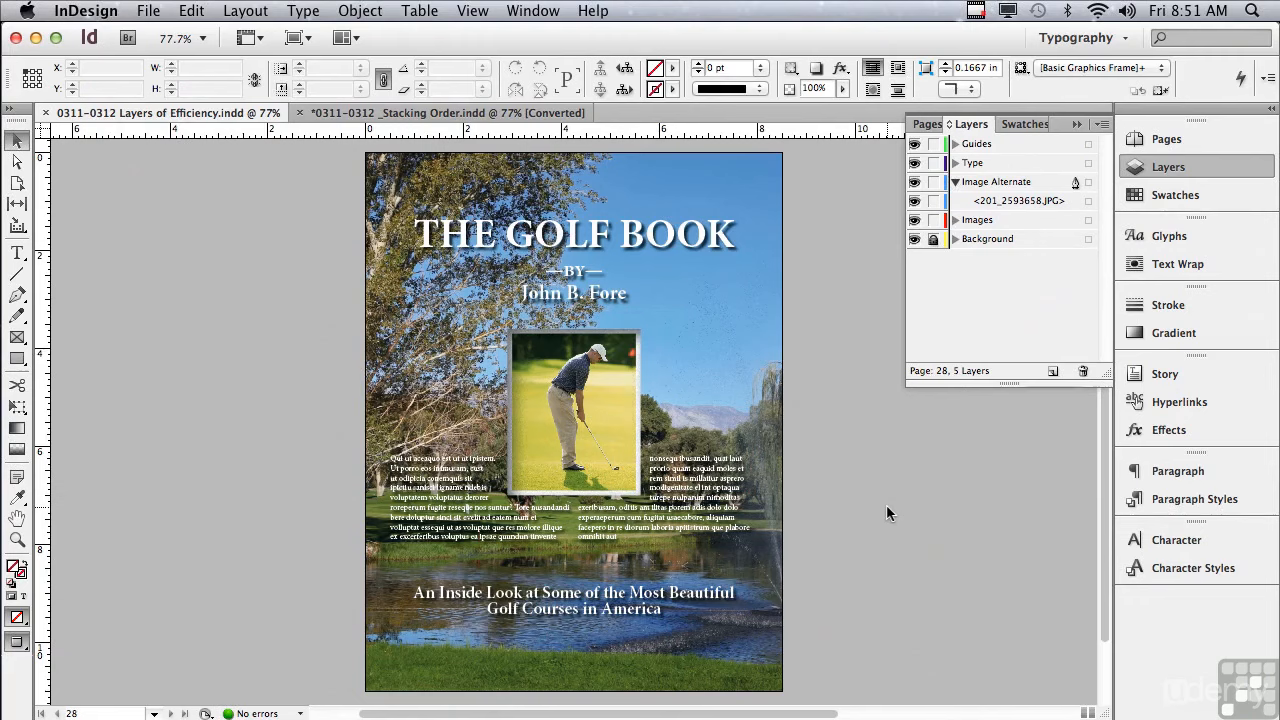
Select everything on the Type layer, expand the layer, and lock and unlock its body-text frame.
{"action": "left_click", "coordinate": [973, 165], "text": "alt"}
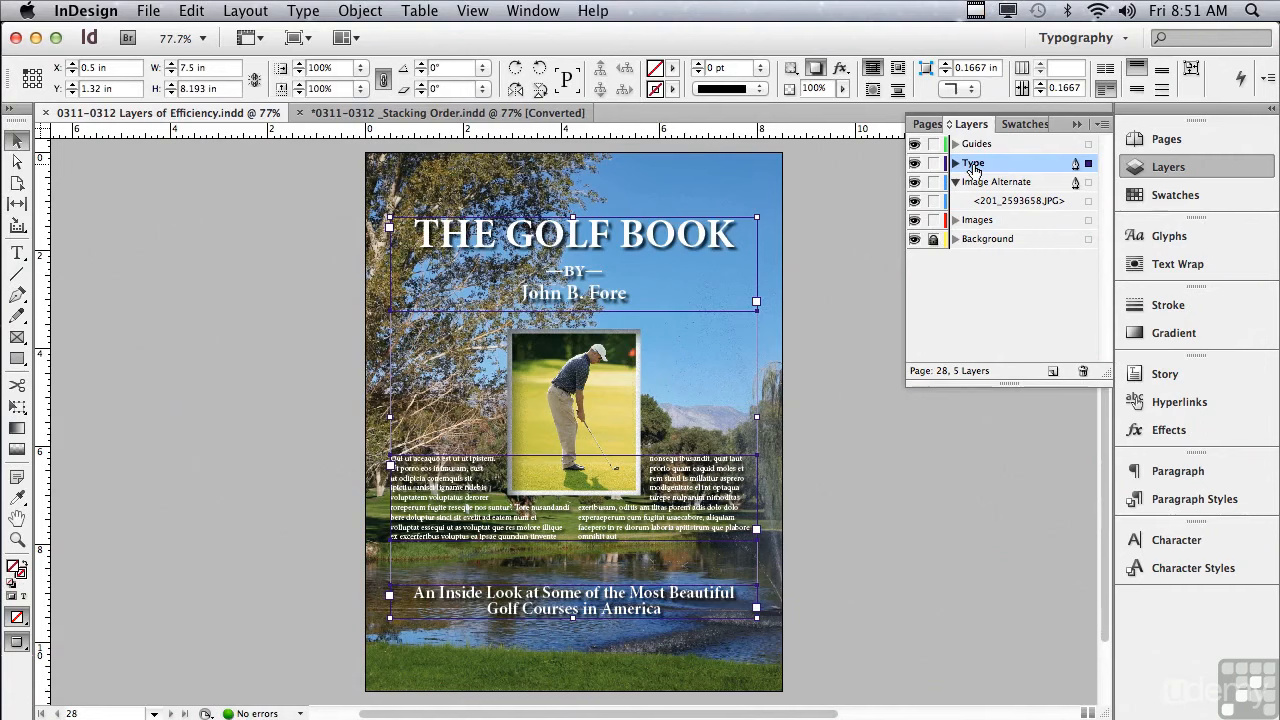
{"action": "left_click", "coordinate": [954, 163]}
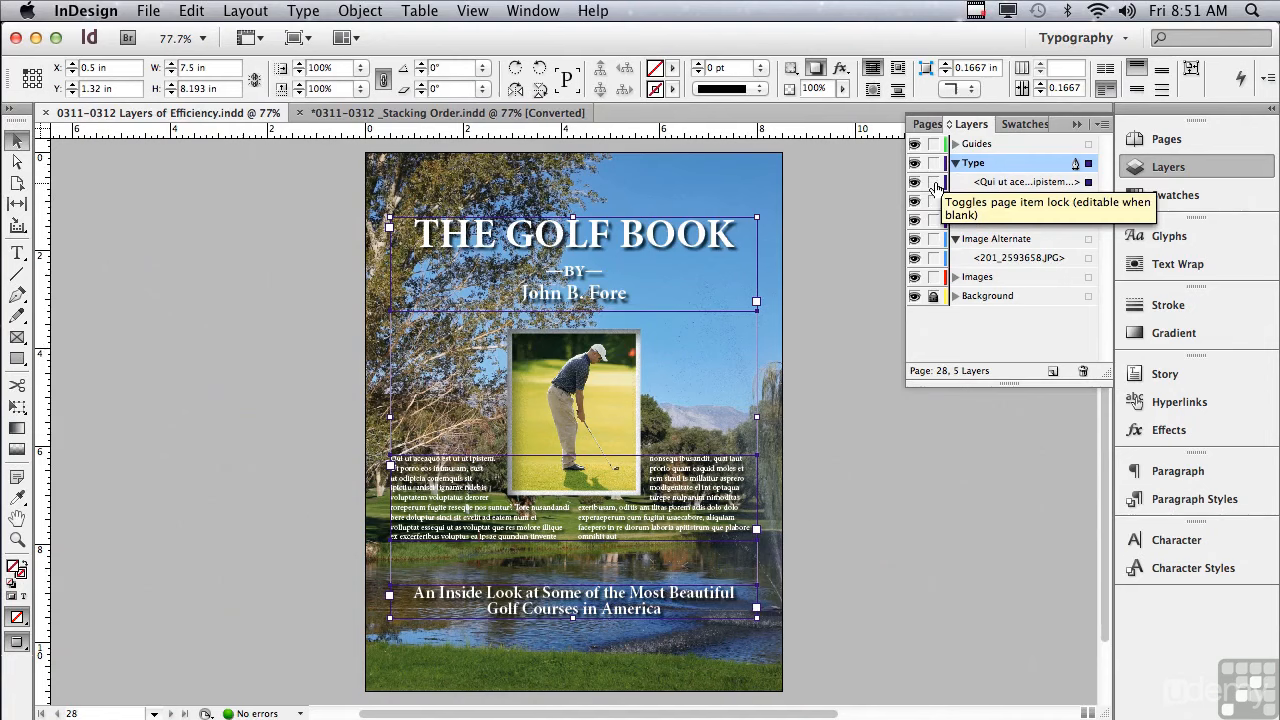
{"action": "left_click", "coordinate": [934, 182]}
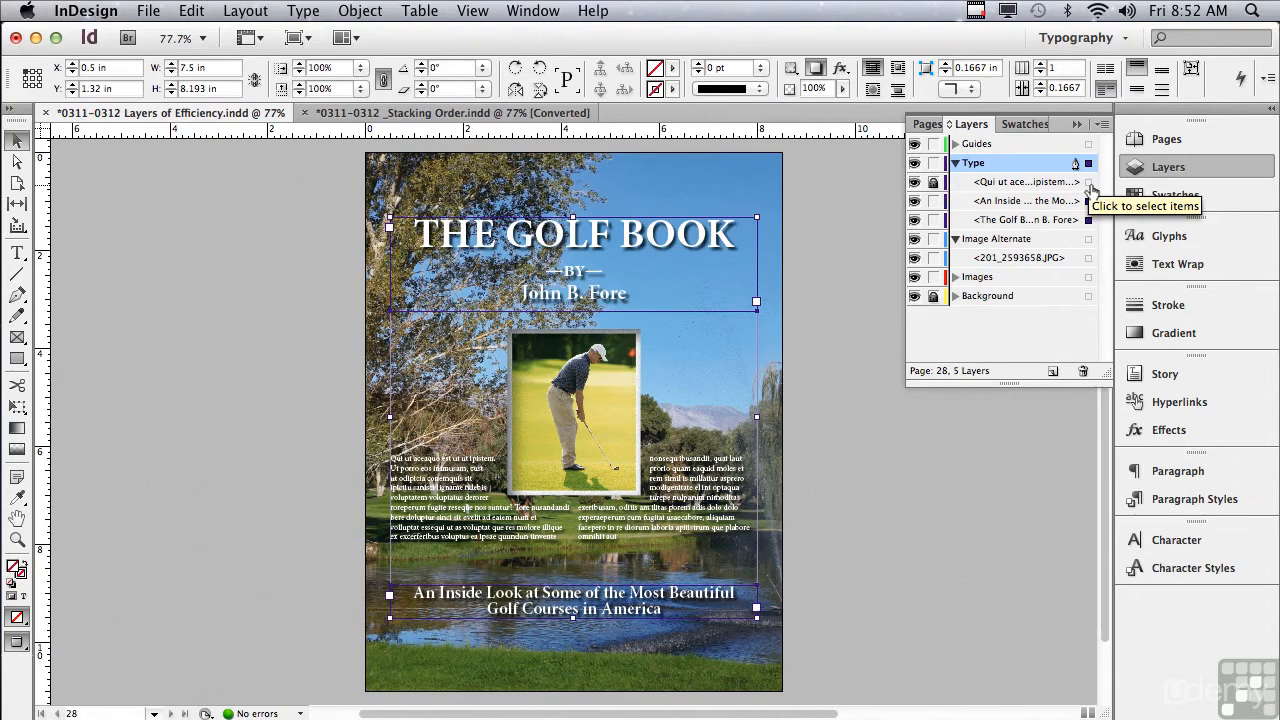
{"action": "left_click", "coordinate": [934, 183]}
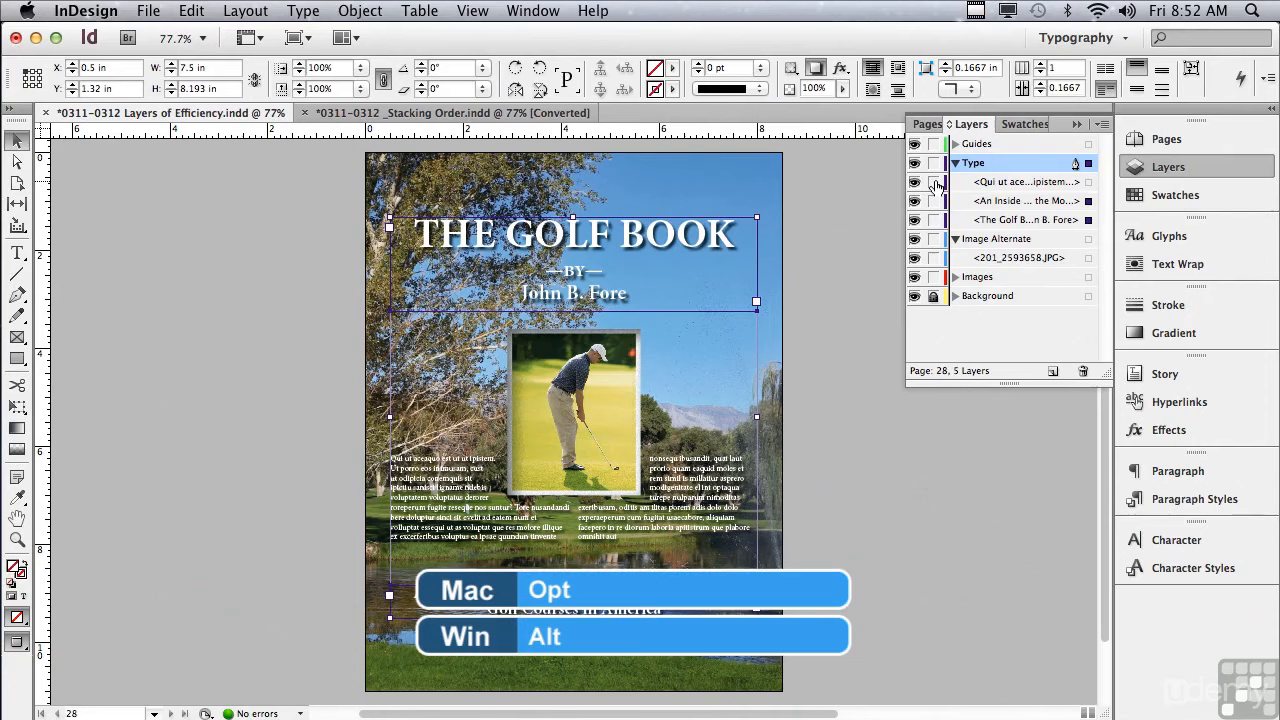
Lock and unlock all Type layer items except the body text, and hide and reshow every layer except Image Alternate.
{"action": "left_click", "coordinate": [934, 182], "text": "alt"}
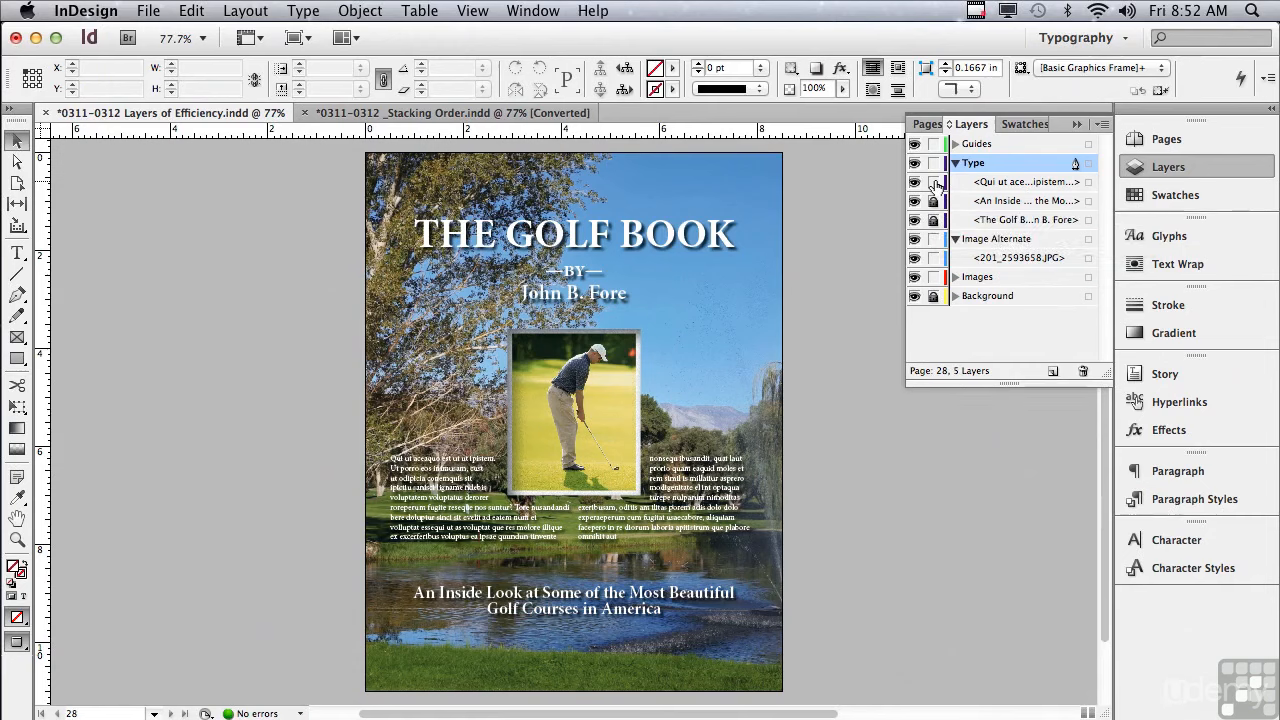
{"action": "left_click", "coordinate": [934, 184], "text": "alt"}
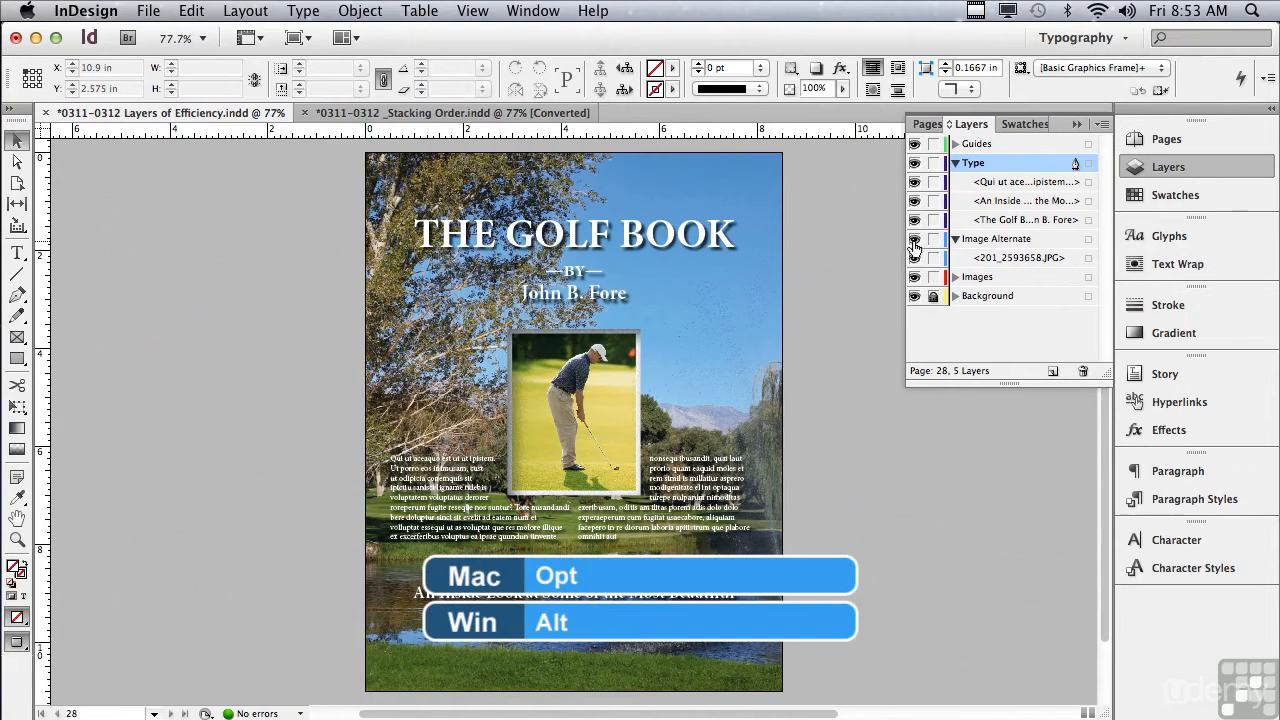
{"action": "left_click", "coordinate": [914, 242], "text": "alt"}
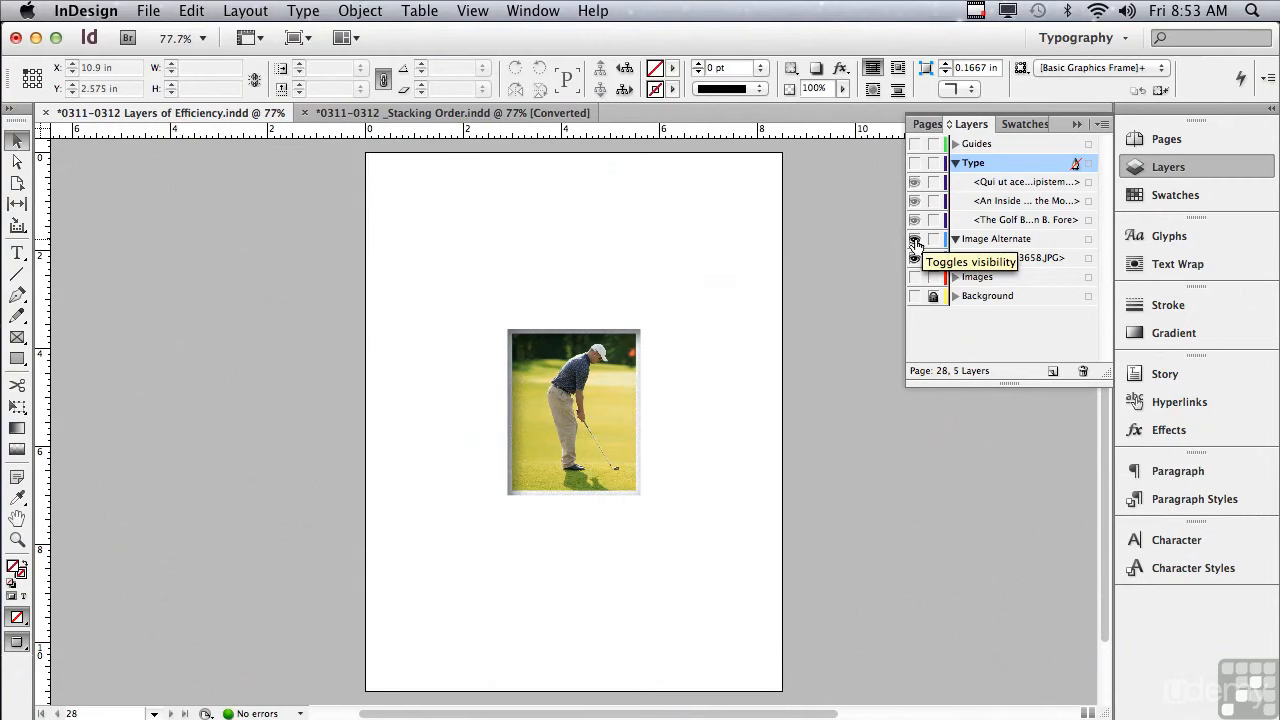
{"action": "left_click", "coordinate": [914, 242], "text": "alt"}
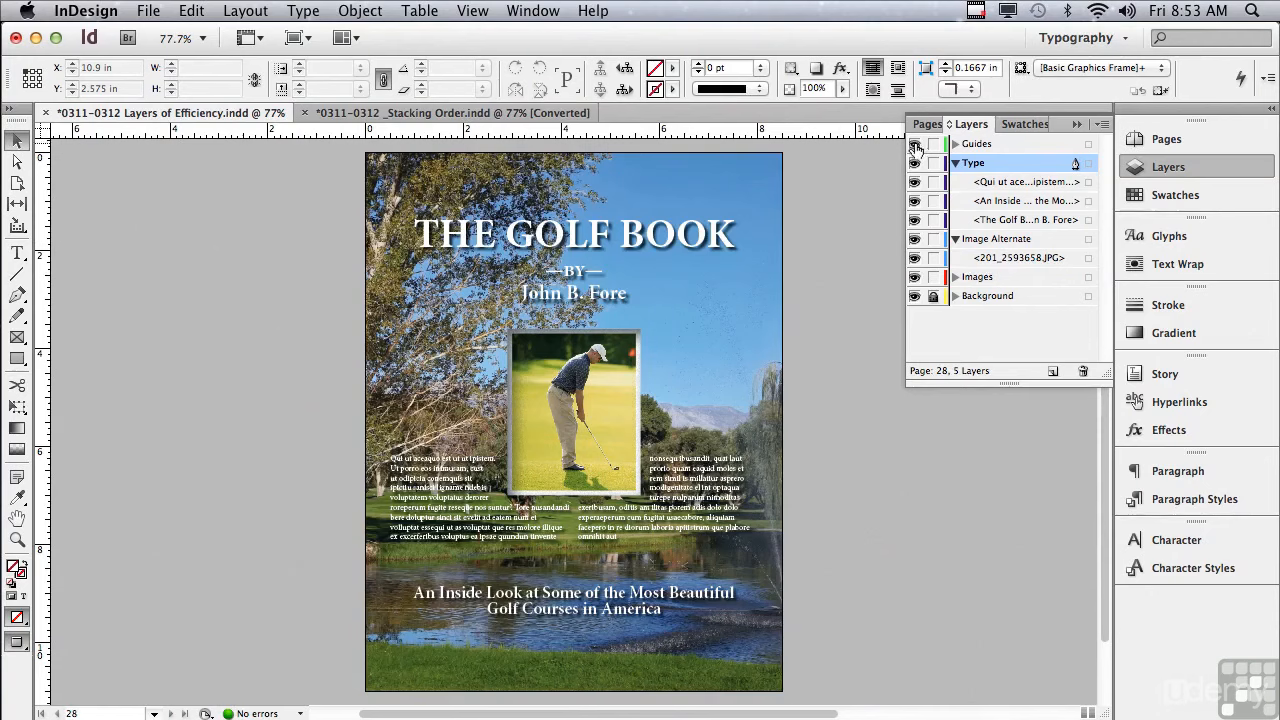
Hide and reshow the layers from Guides through Image Alternate in one sweep, and lock and unlock the same layers likewise.
{"action": "left_click_drag", "start_coordinate": [914, 146], "coordinate": [914, 240]}
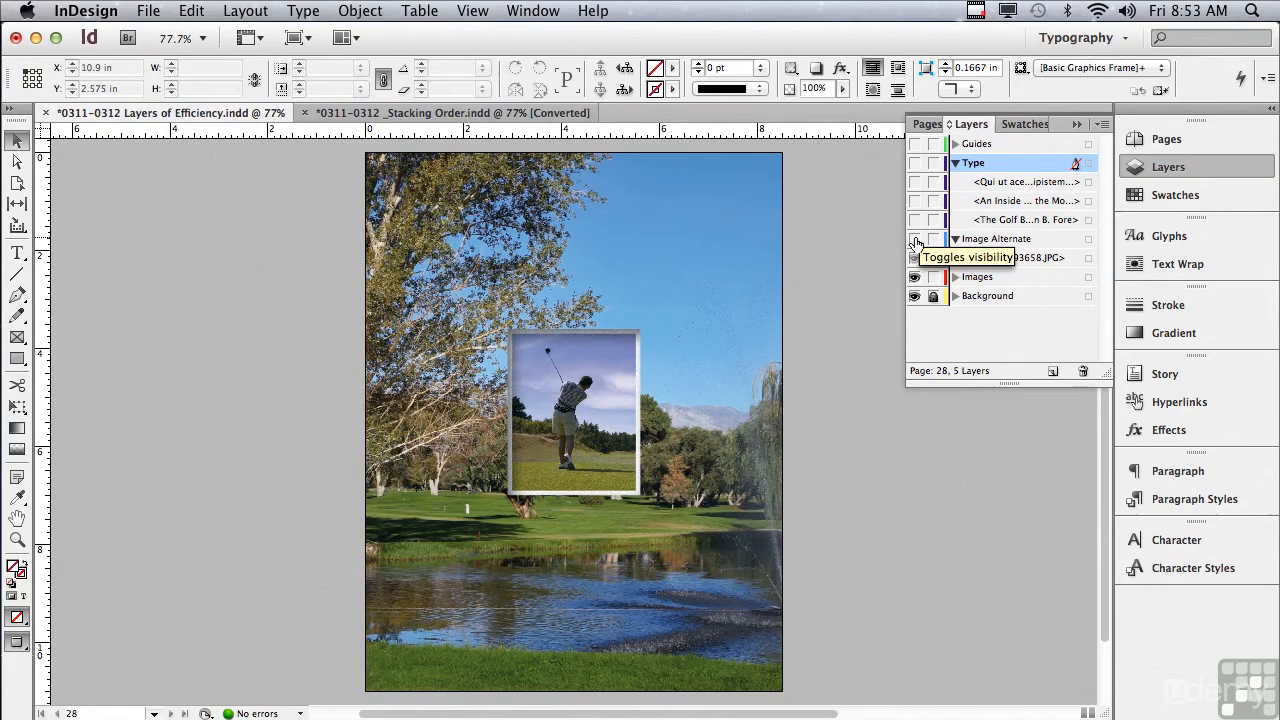
{"action": "left_click_drag", "start_coordinate": [915, 243], "coordinate": [920, 143]}
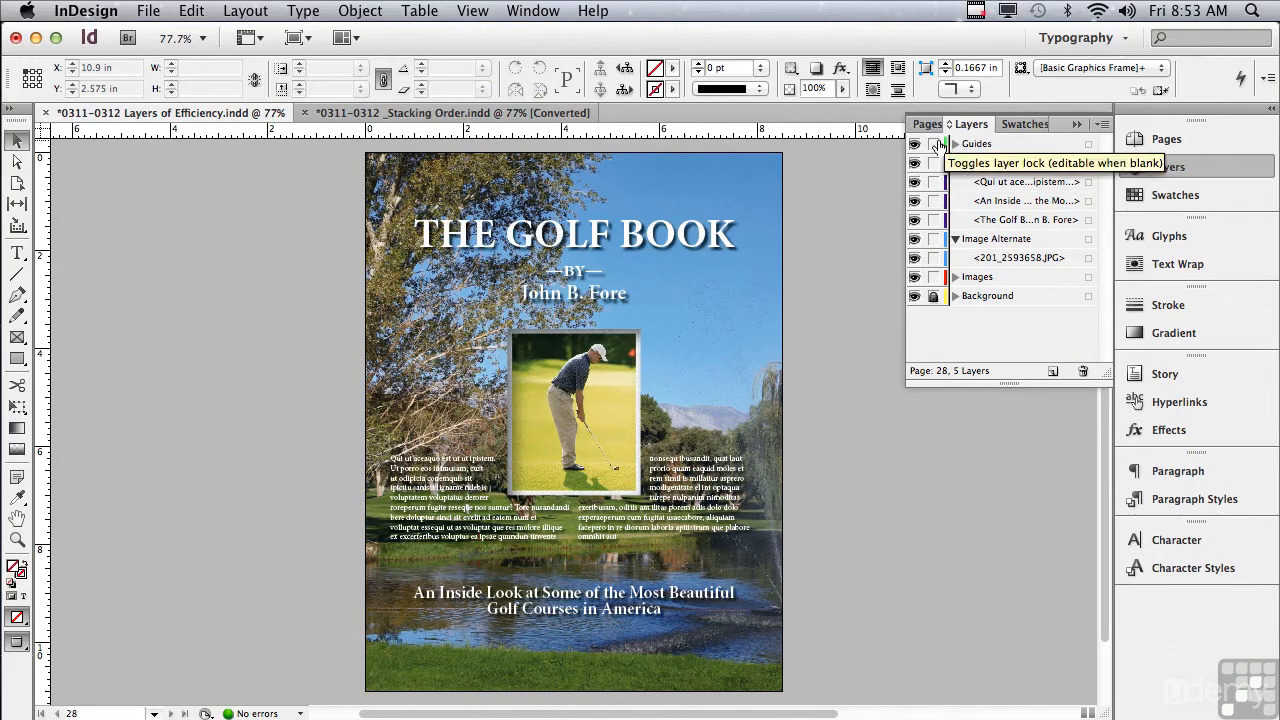
{"action": "left_click_drag", "start_coordinate": [935, 145], "coordinate": [934, 240]}
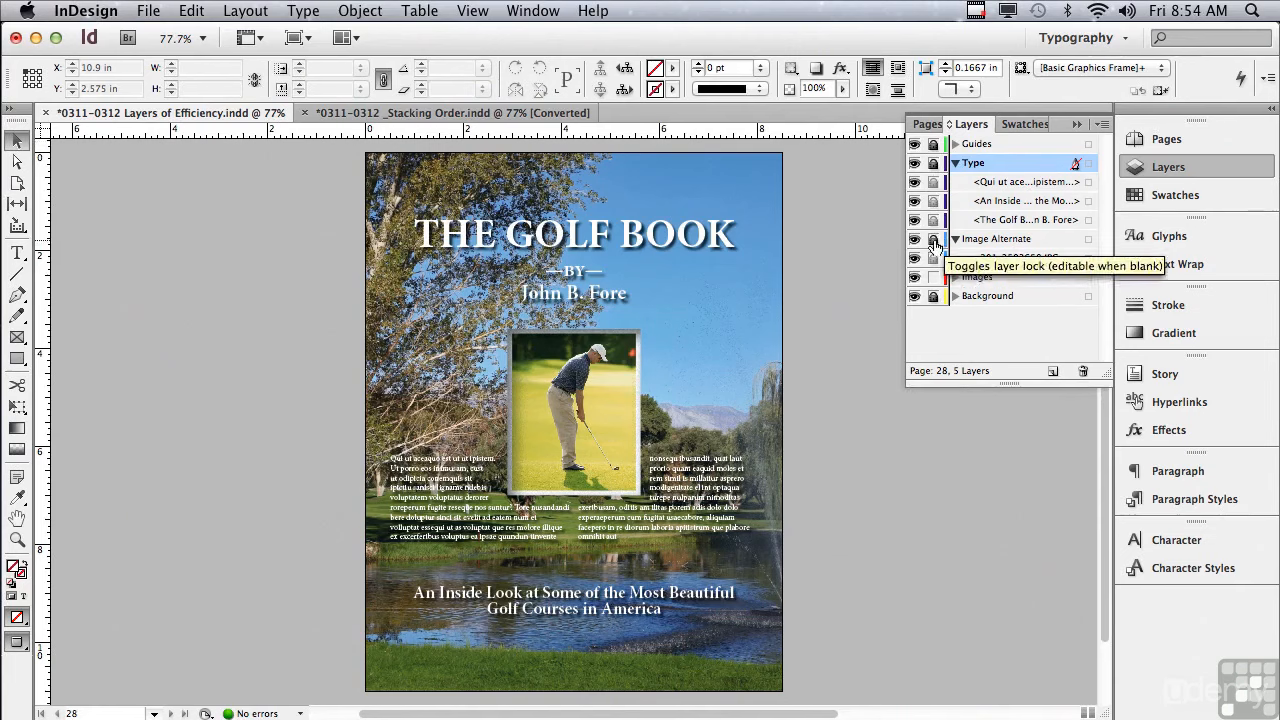
{"action": "left_click_drag", "start_coordinate": [933, 239], "coordinate": [936, 147]}
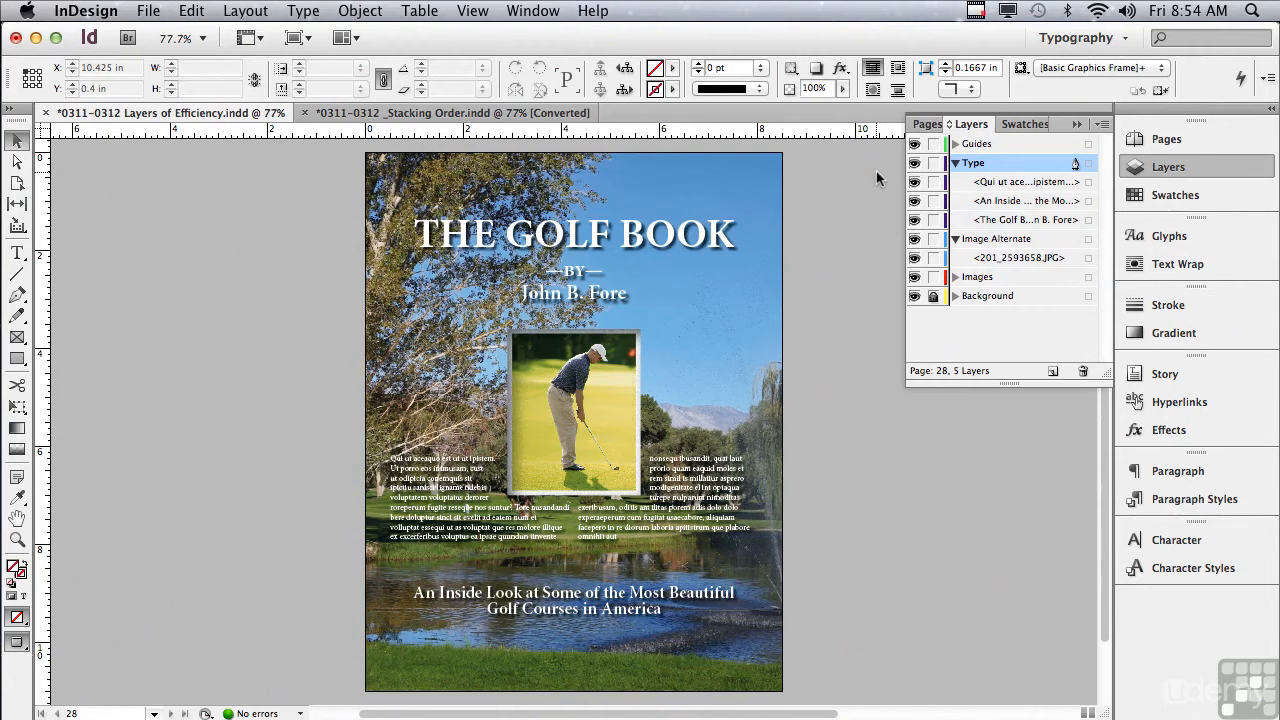
Hide the Image Alternate layer, and in the Images layer's options view the available colours and toggle Show Layer off and on.
{"action": "left_click", "coordinate": [915, 242]}
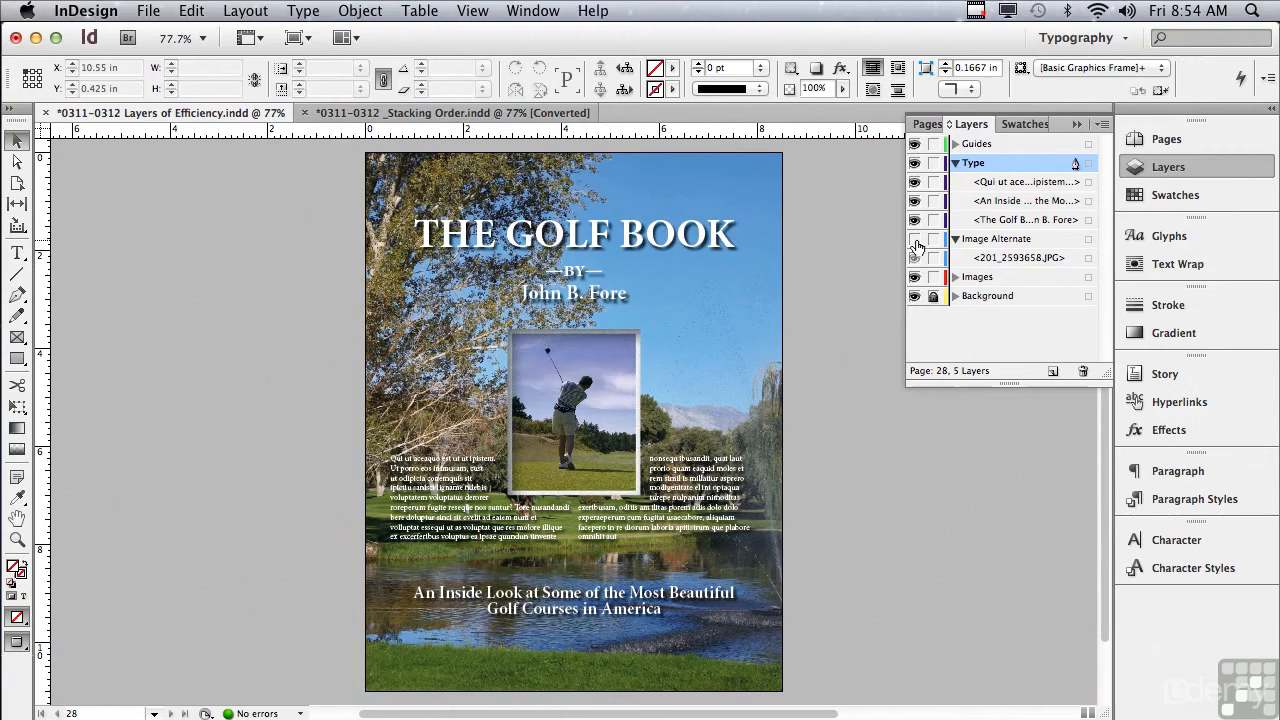
{"action": "double_click", "coordinate": [975, 280]}
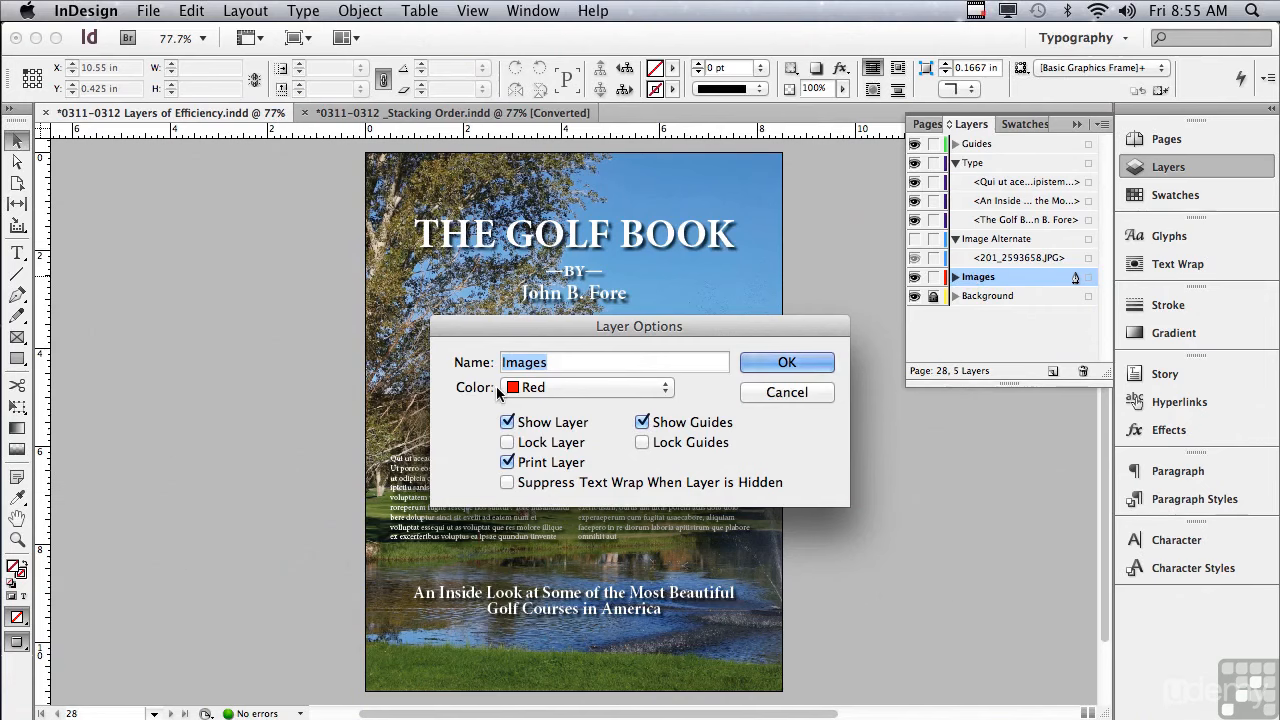
{"action": "left_click", "coordinate": [542, 389]}
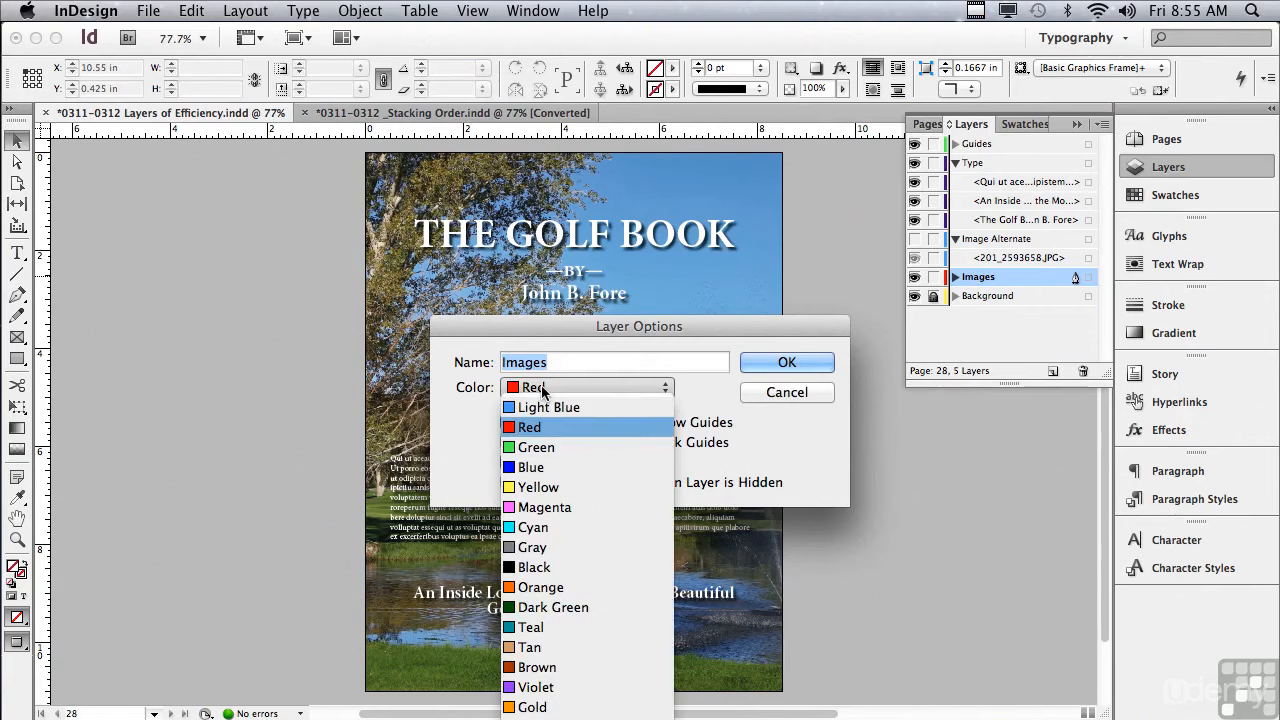
{"action": "left_click", "coordinate": [474, 402]}
{"action": "left_click", "coordinate": [508, 423]}
{"action": "left_click", "coordinate": [508, 423]}
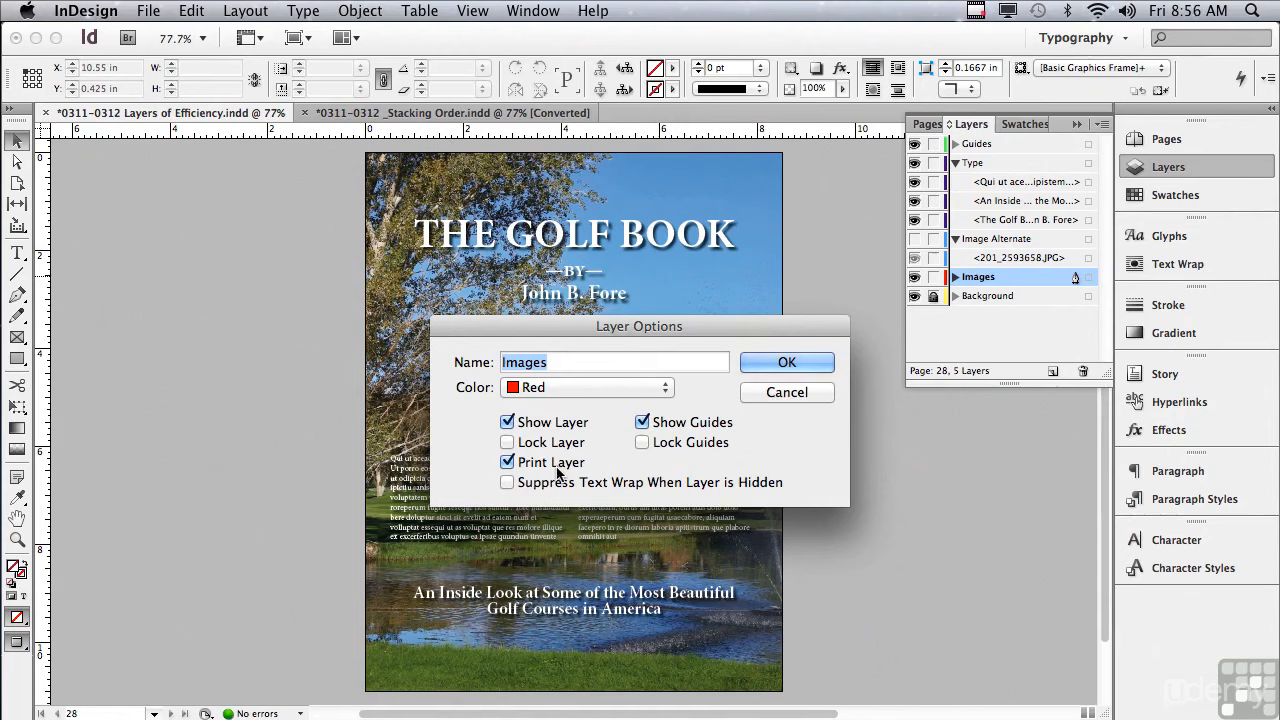
Toggle Print Layer off and on and Lock Guides on and off for the Images layer, and accept the layer options.
{"action": "left_click", "coordinate": [507, 463]}
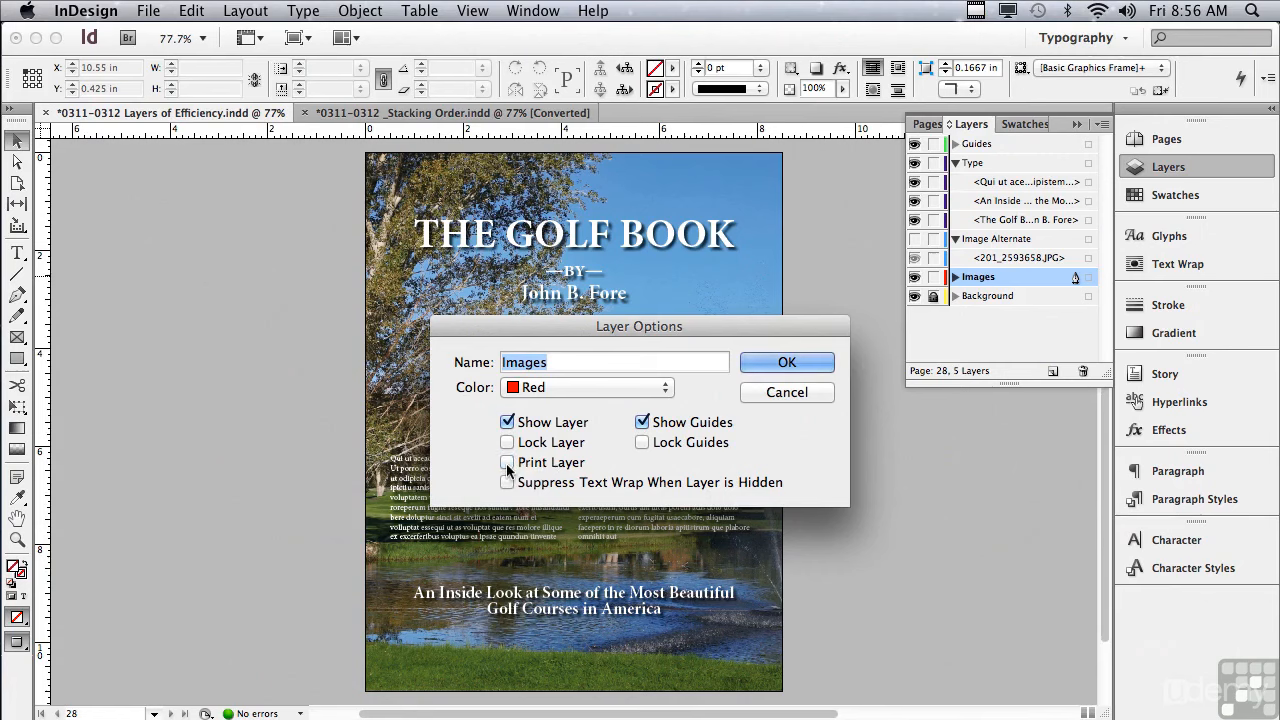
{"action": "left_click", "coordinate": [507, 463]}
{"action": "left_click", "coordinate": [642, 446]}
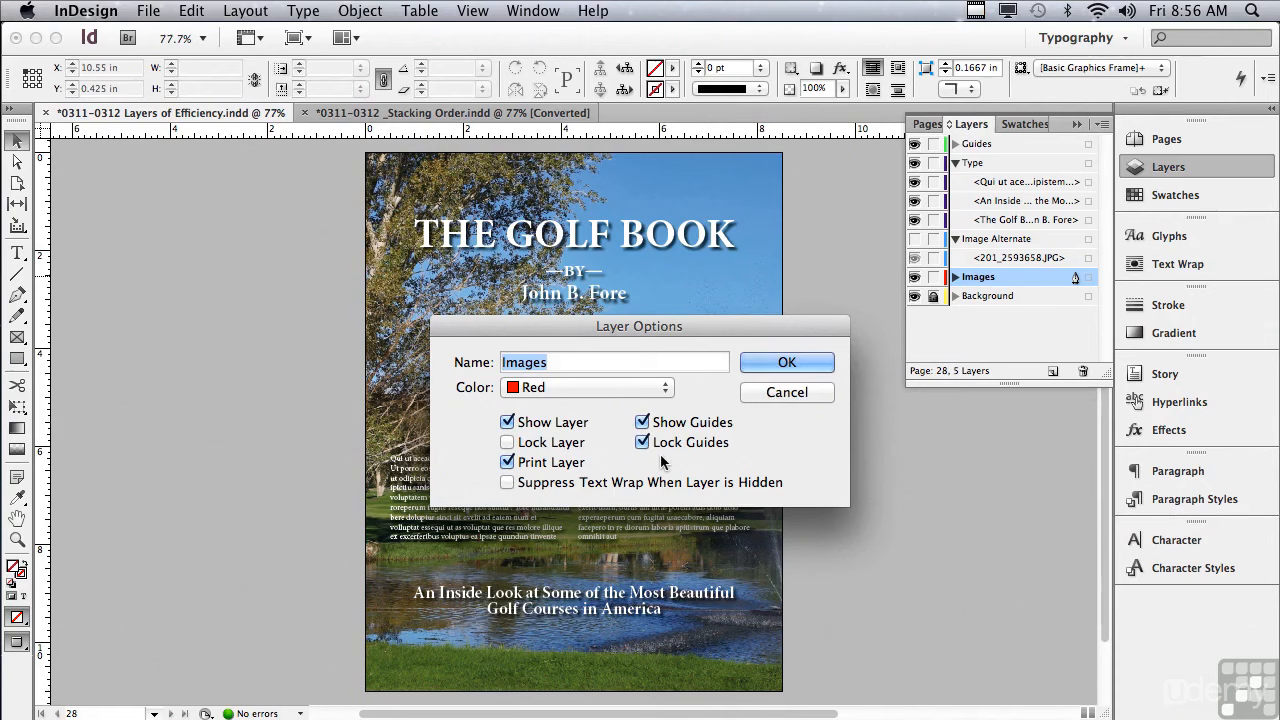
{"action": "left_click", "coordinate": [644, 444]}
{"action": "left_click", "coordinate": [763, 368]}
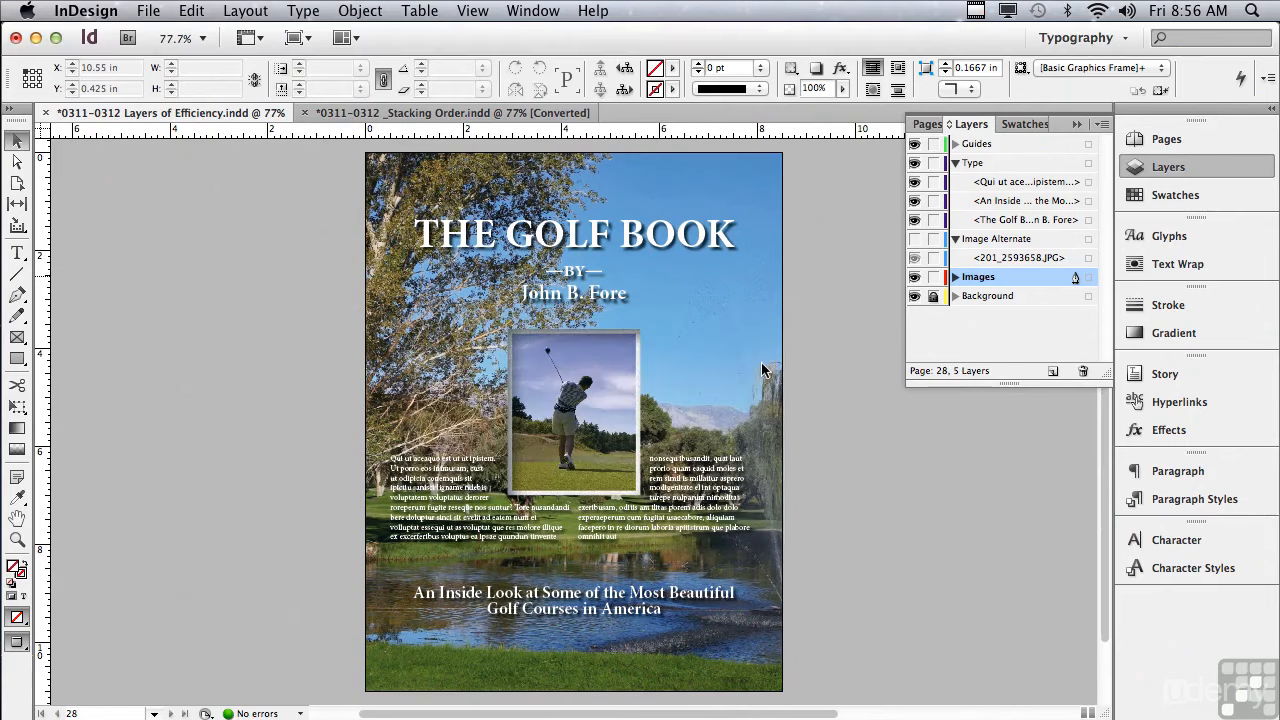
Turn on Suppress Text Wrap When Layer is Hidden for the hidden Images layer, and show Images and Image Alternate again.
{"action": "left_click", "coordinate": [914, 279]}
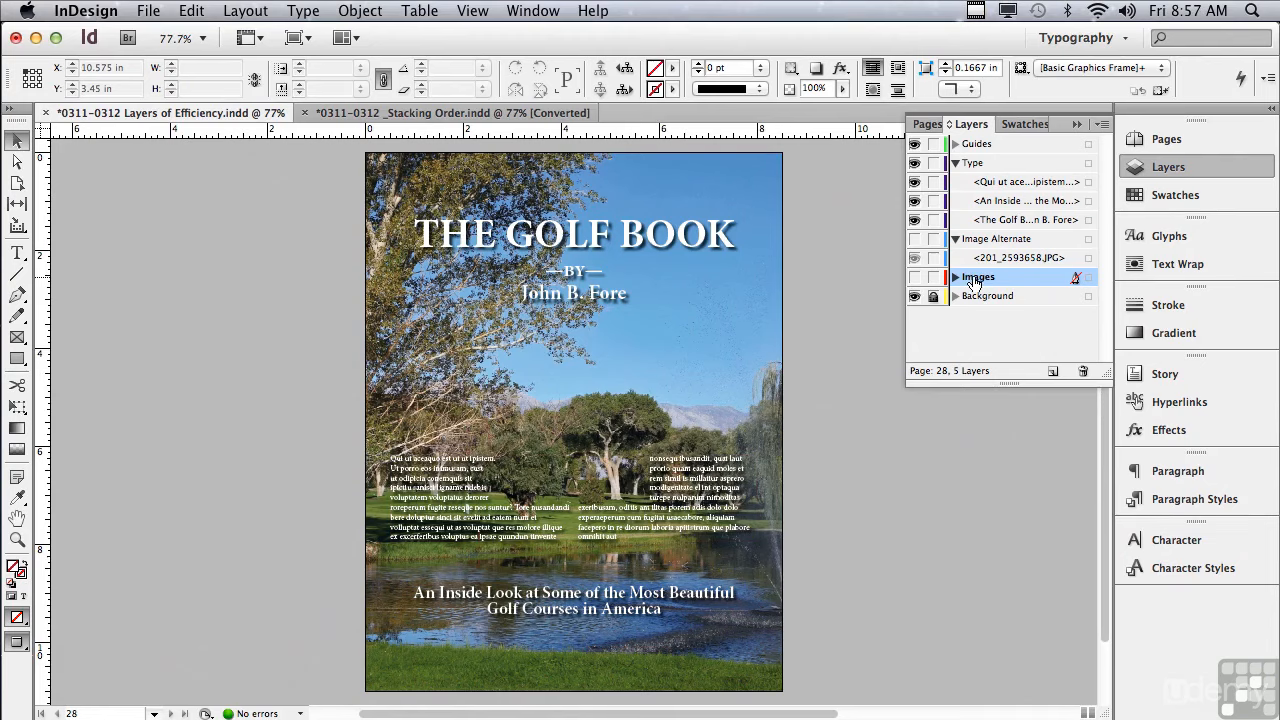
{"action": "double_click", "coordinate": [970, 280]}
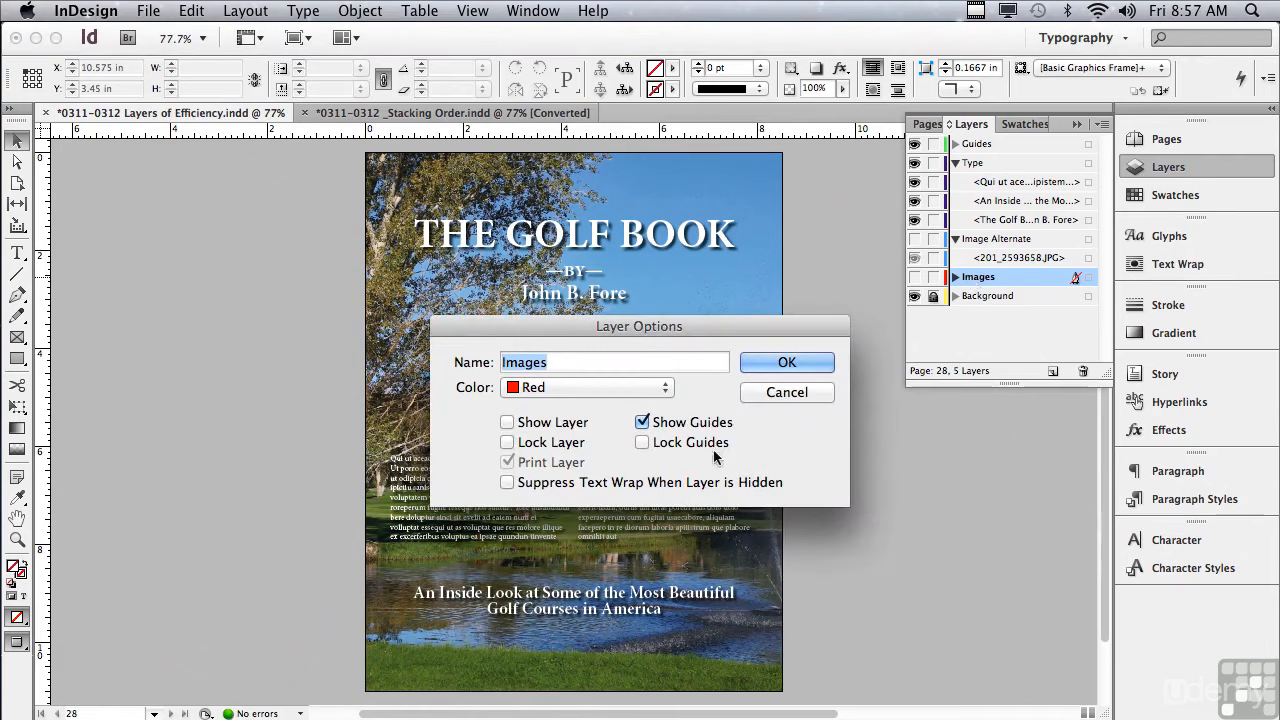
{"action": "left_click", "coordinate": [508, 483]}
{"action": "left_click", "coordinate": [761, 363]}
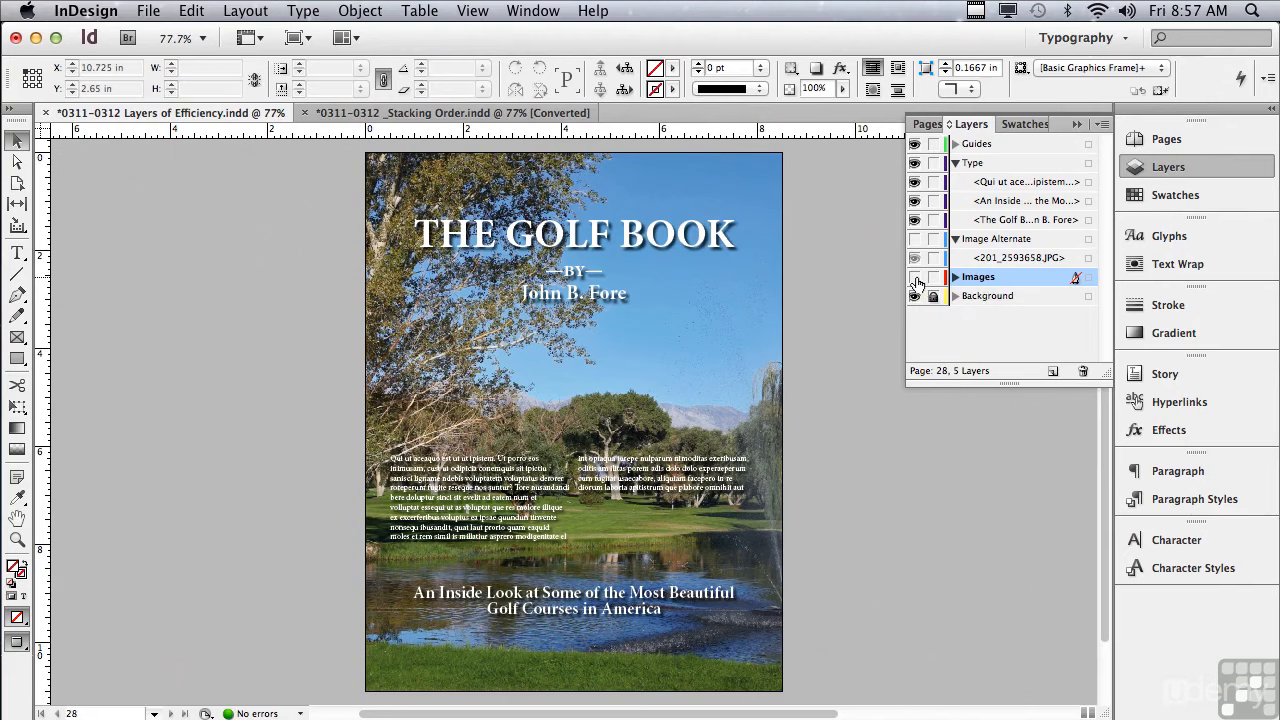
{"action": "left_click", "coordinate": [914, 277]}
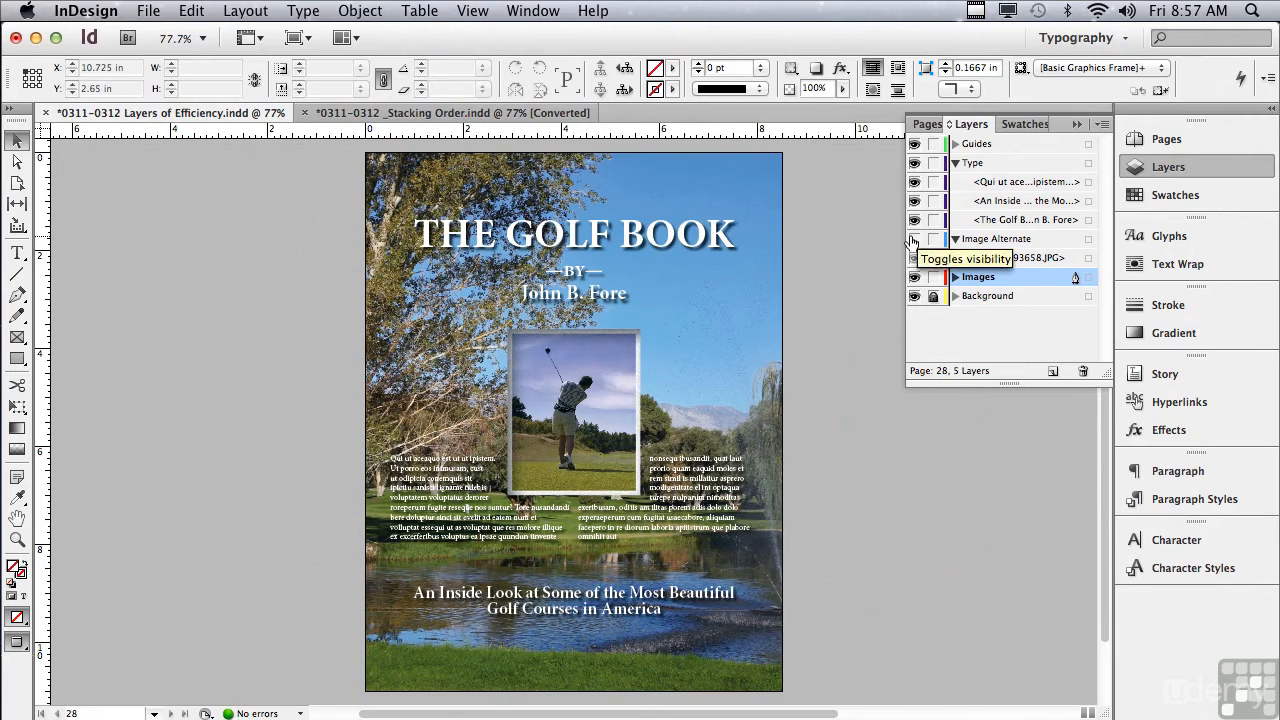
{"action": "left_click", "coordinate": [914, 239]}
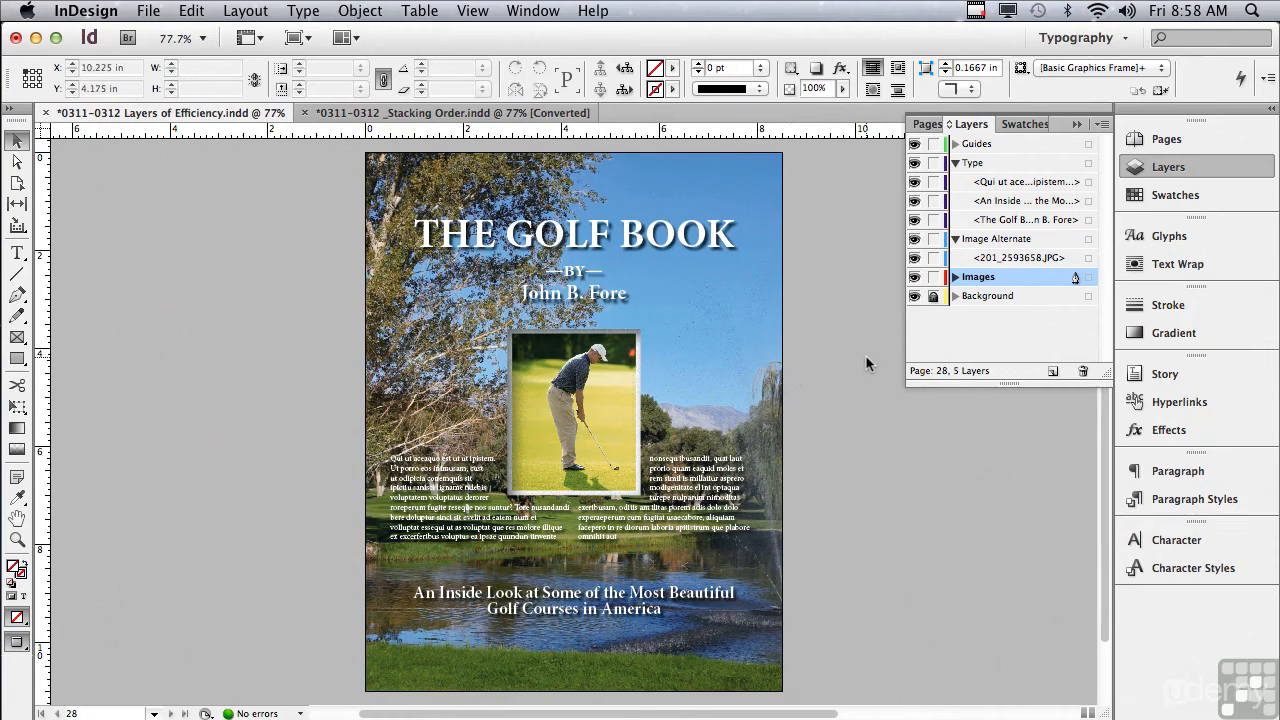
Enable Paste Remembers Layers and check that the option is active.
{"action": "left_click", "coordinate": [1103, 125]}
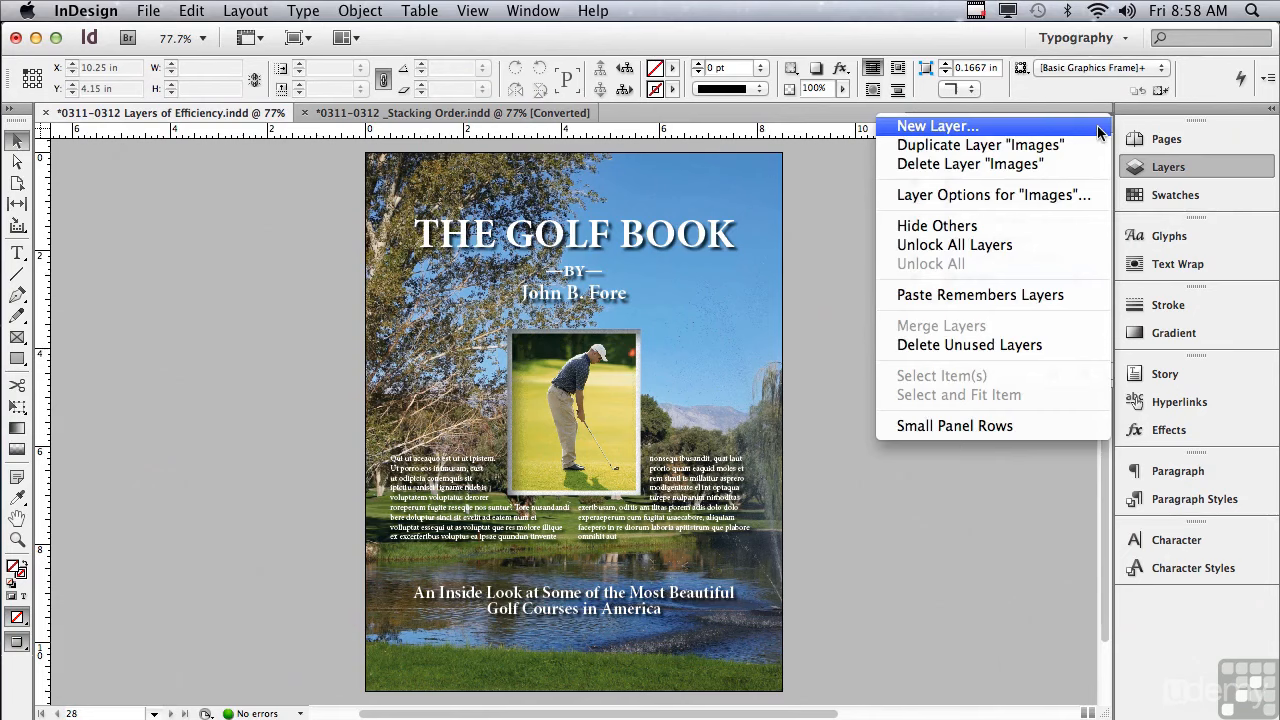
{"action": "left_click", "coordinate": [1039, 302]}
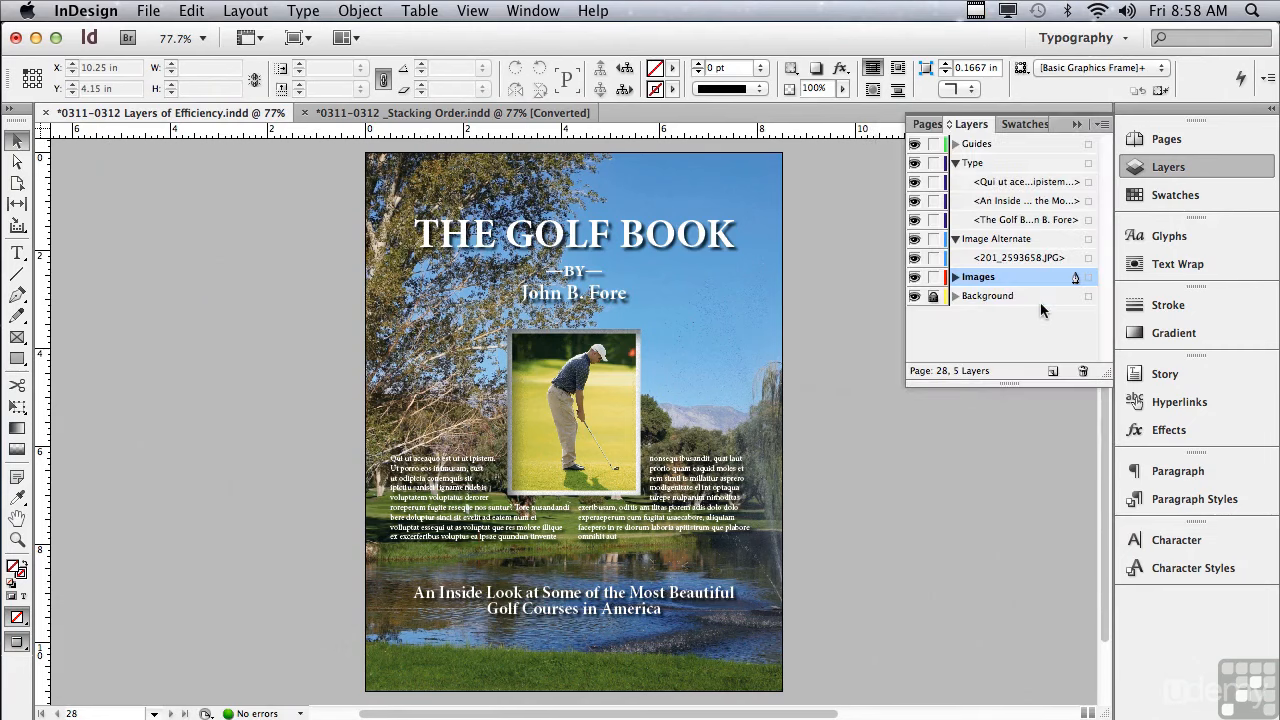
{"action": "left_click", "coordinate": [1104, 124]}
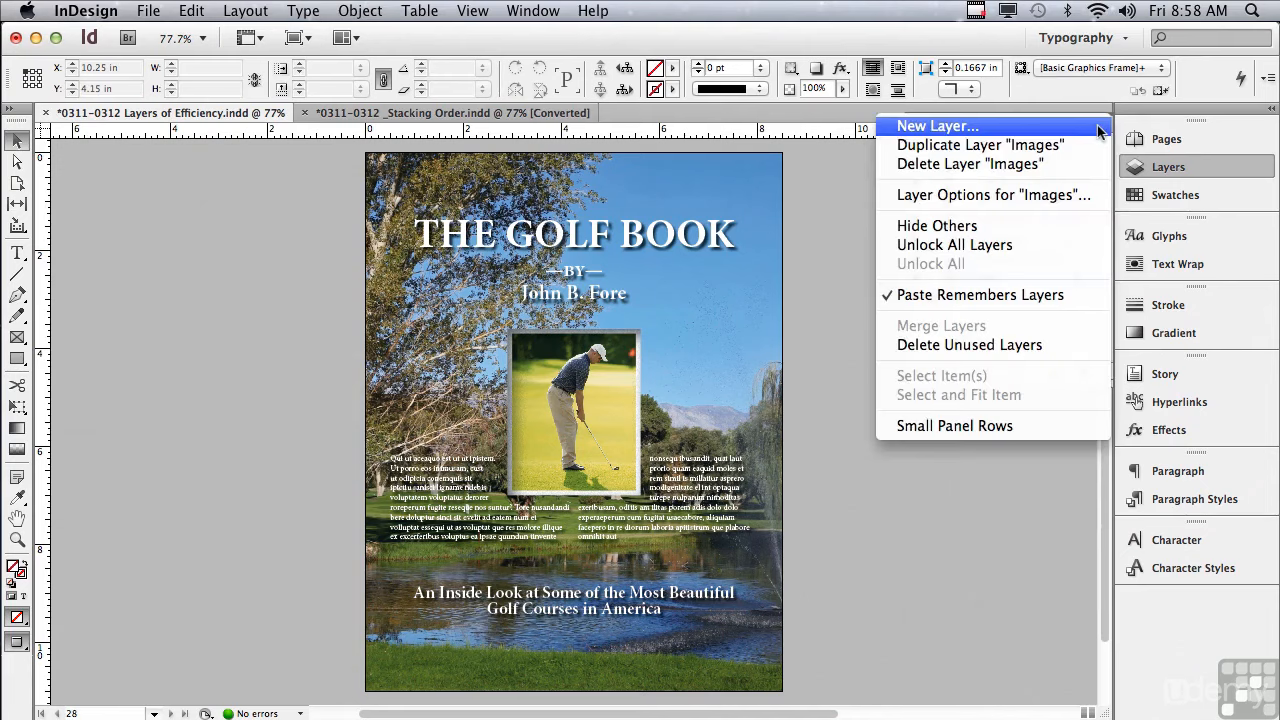
{"action": "left_click", "coordinate": [763, 173]}
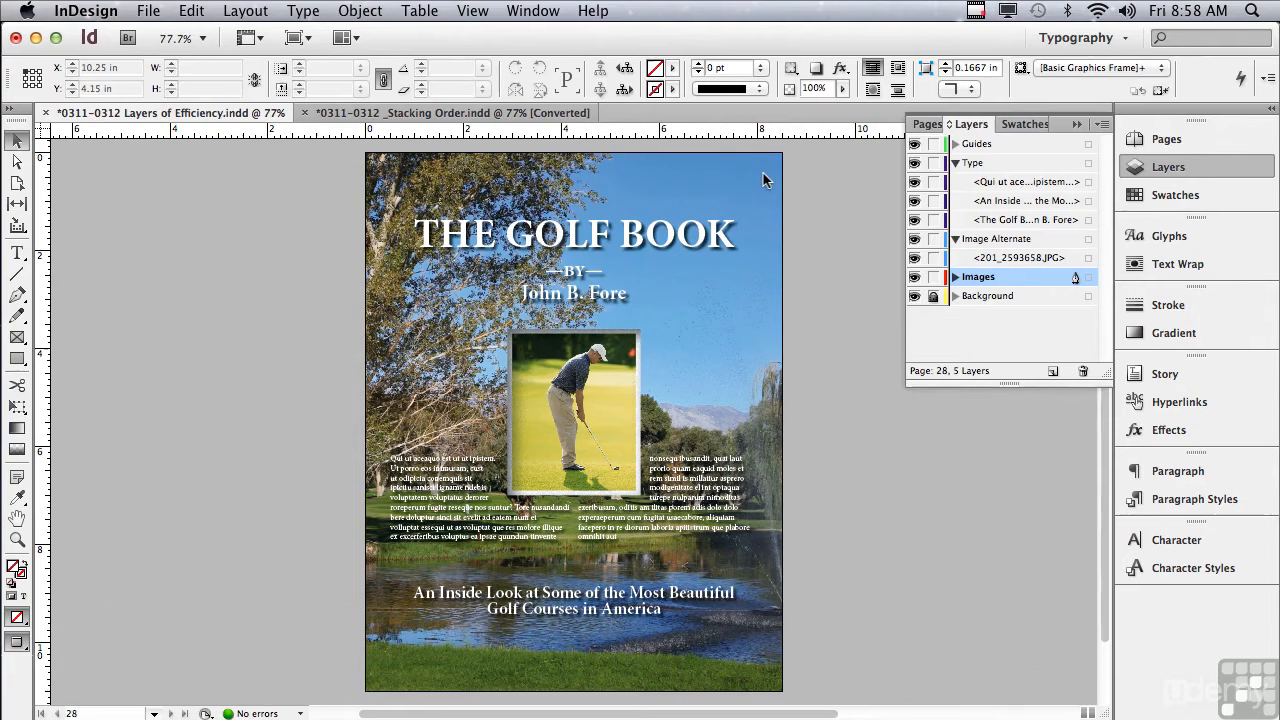
Unlock the Background layer and copy all objects on the page across every layer.
{"action": "left_click", "coordinate": [933, 297]}
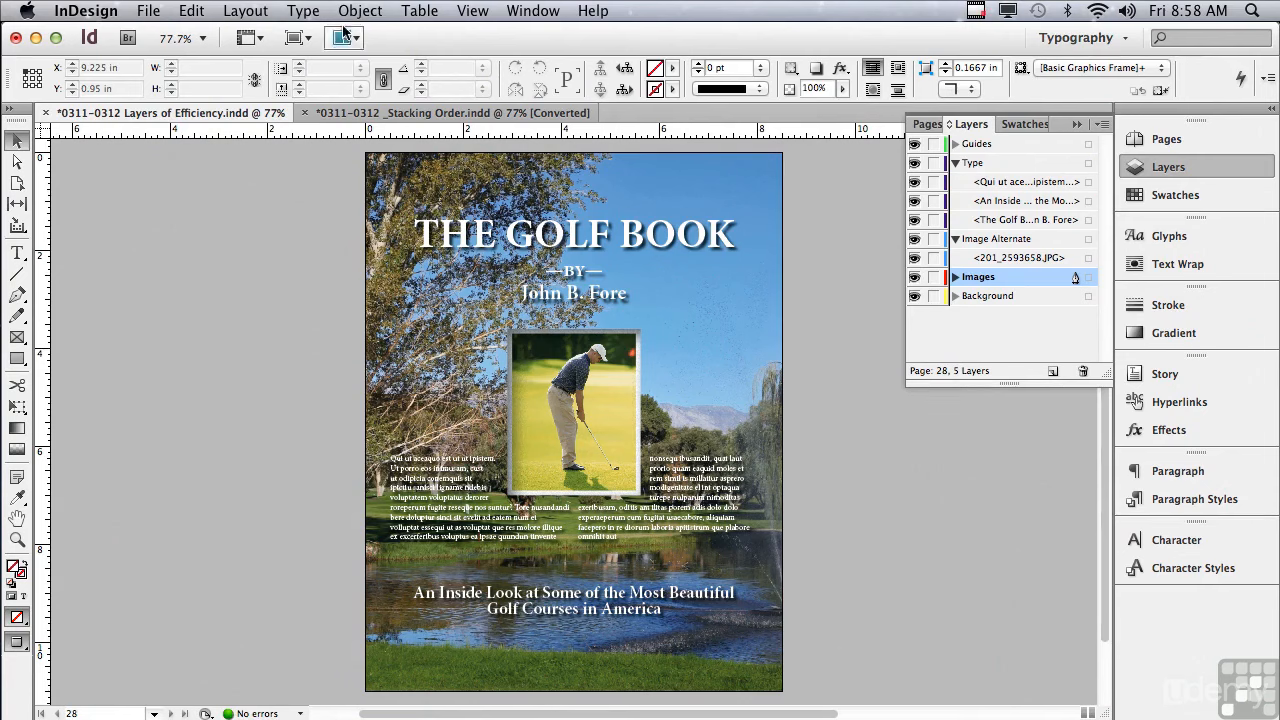
{"action": "left_click", "coordinate": [190, 11]}
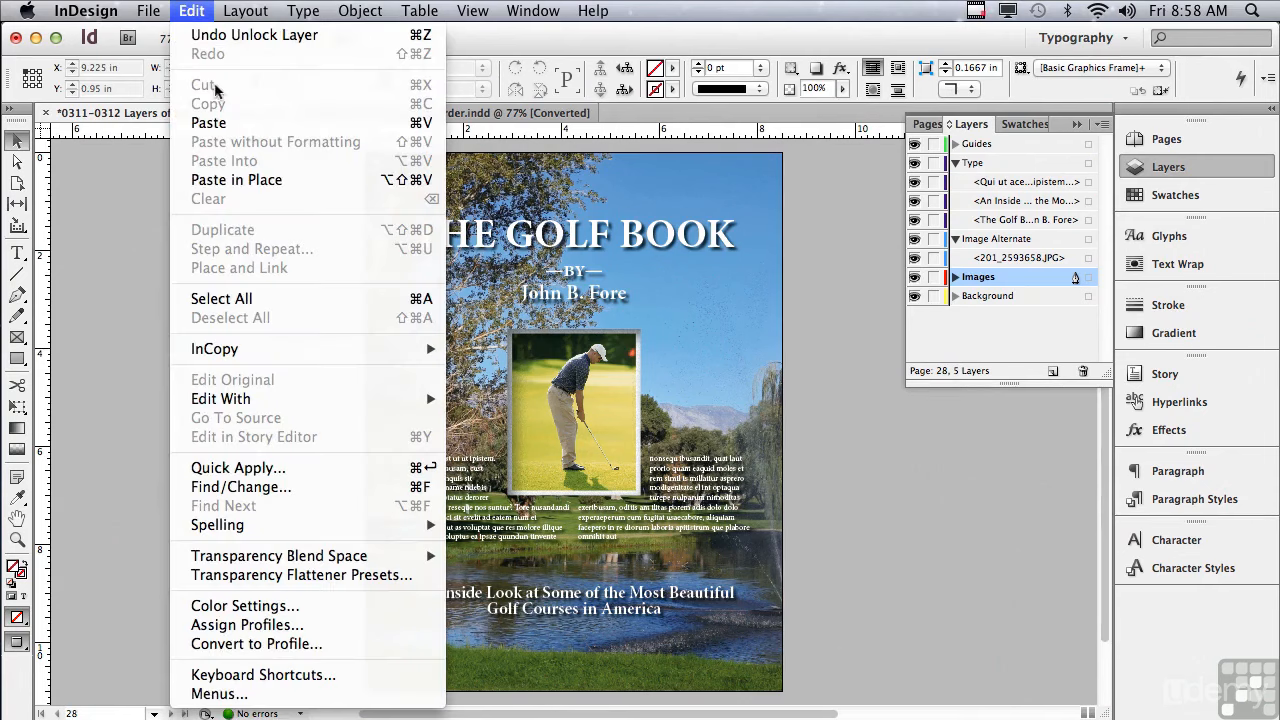
{"action": "left_click", "coordinate": [272, 300]}
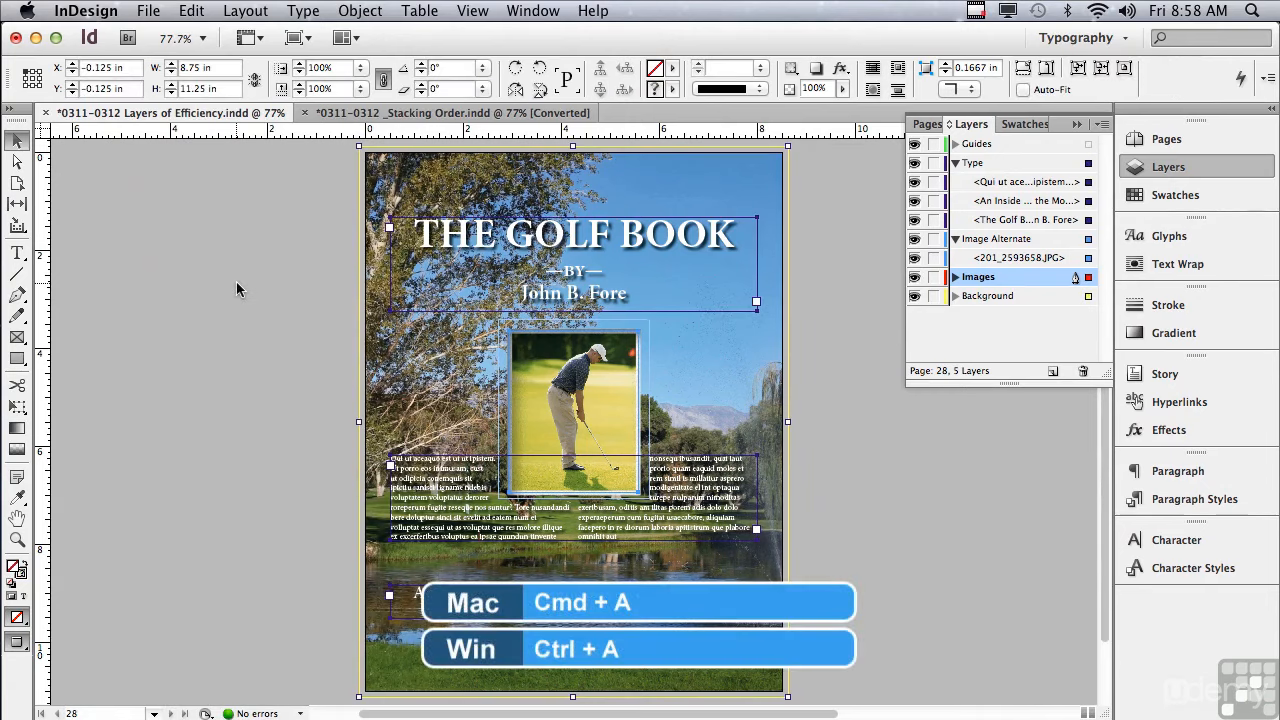
{"action": "left_click", "coordinate": [199, 11]}
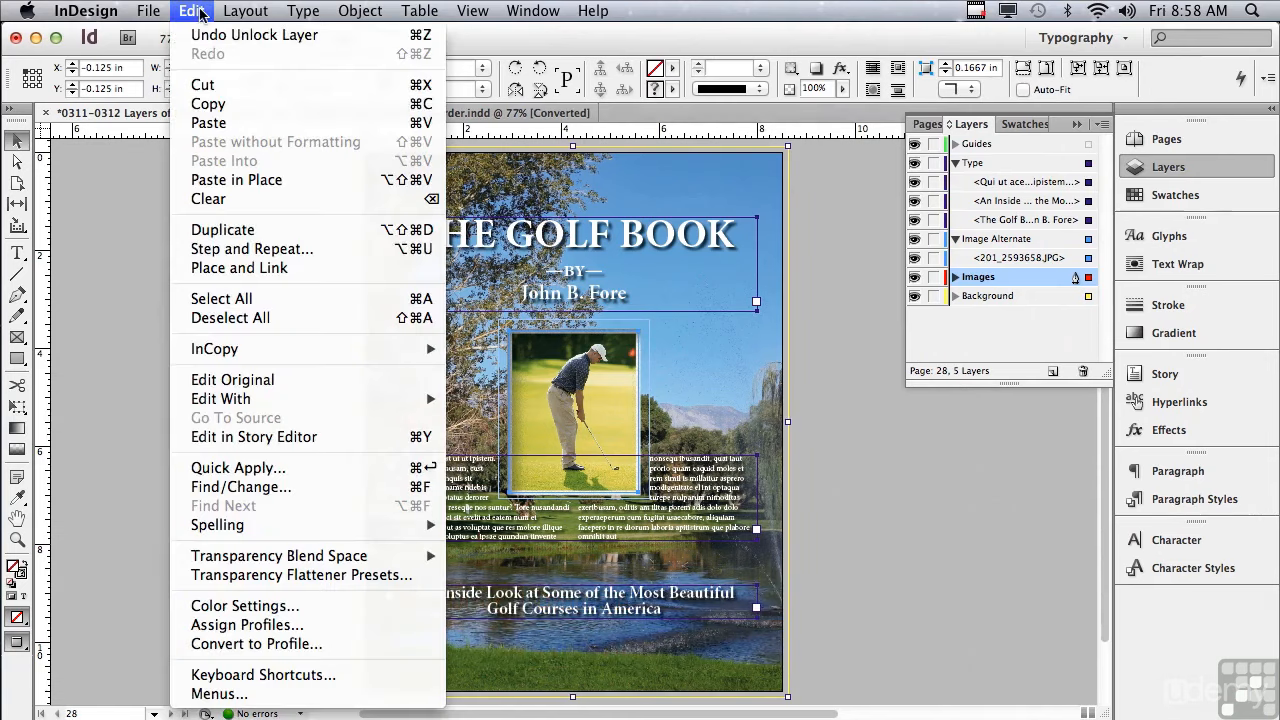
{"action": "left_click", "coordinate": [210, 104]}
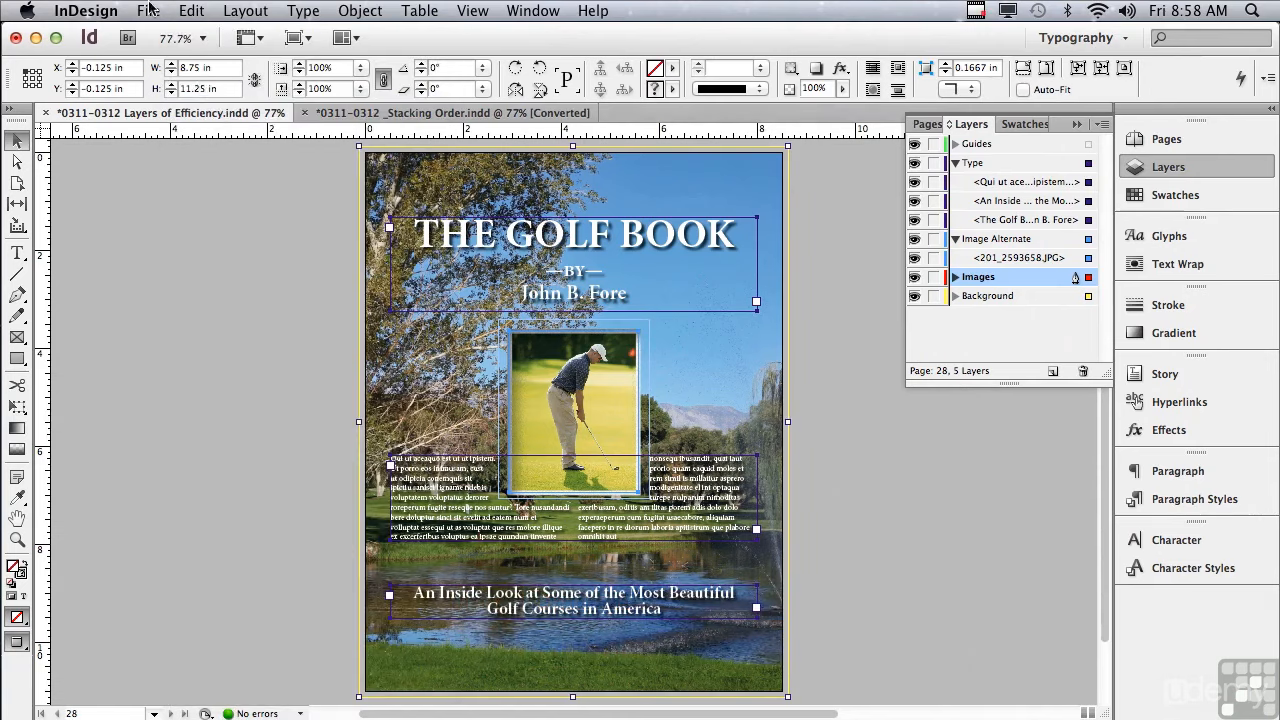
Create a new one-page Letter print document with Facing Pages turned off.
{"action": "left_click", "coordinate": [148, 11]}
{"action": "mouse_move", "coordinate": [152, 38]}
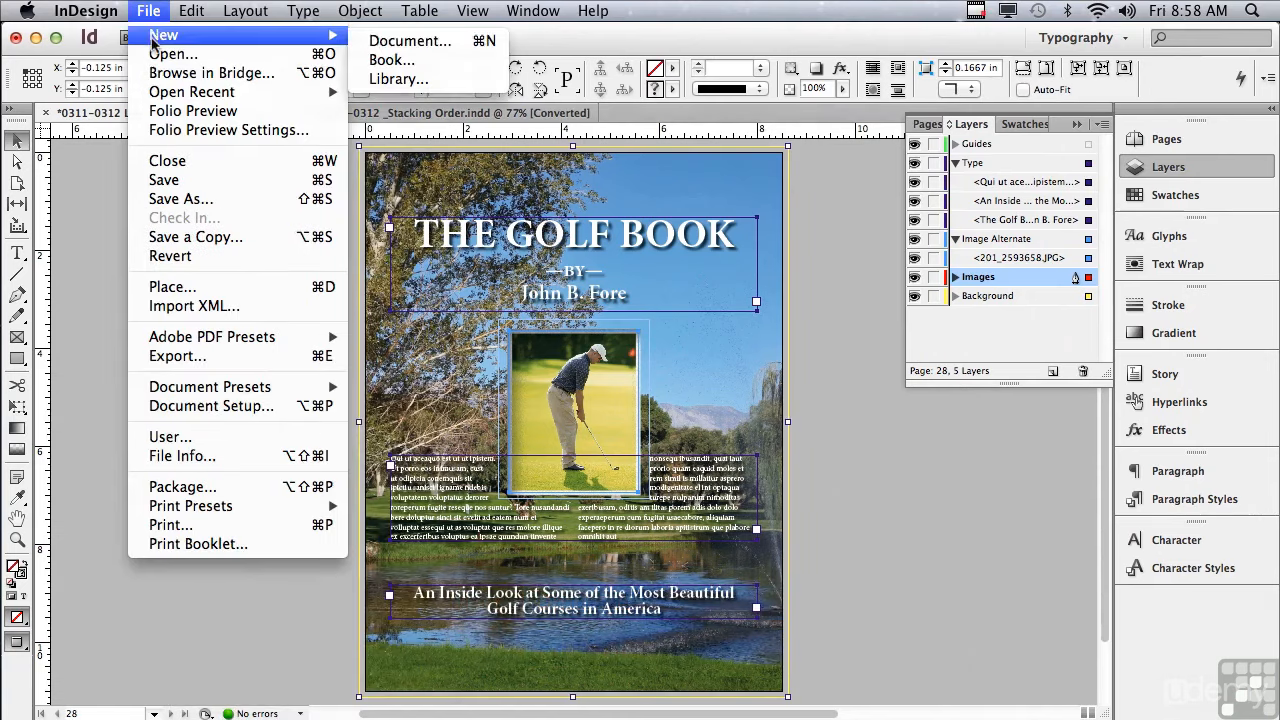
{"action": "left_click", "coordinate": [399, 42]}
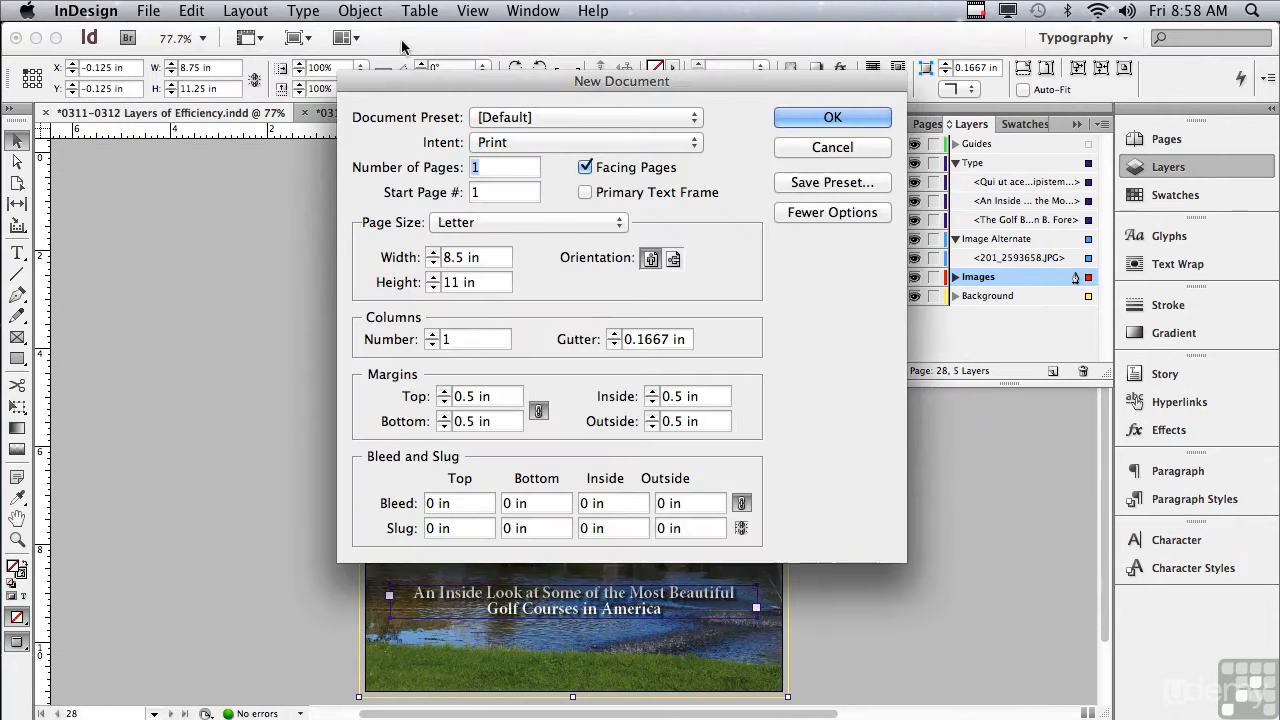
{"action": "left_click", "coordinate": [585, 168]}
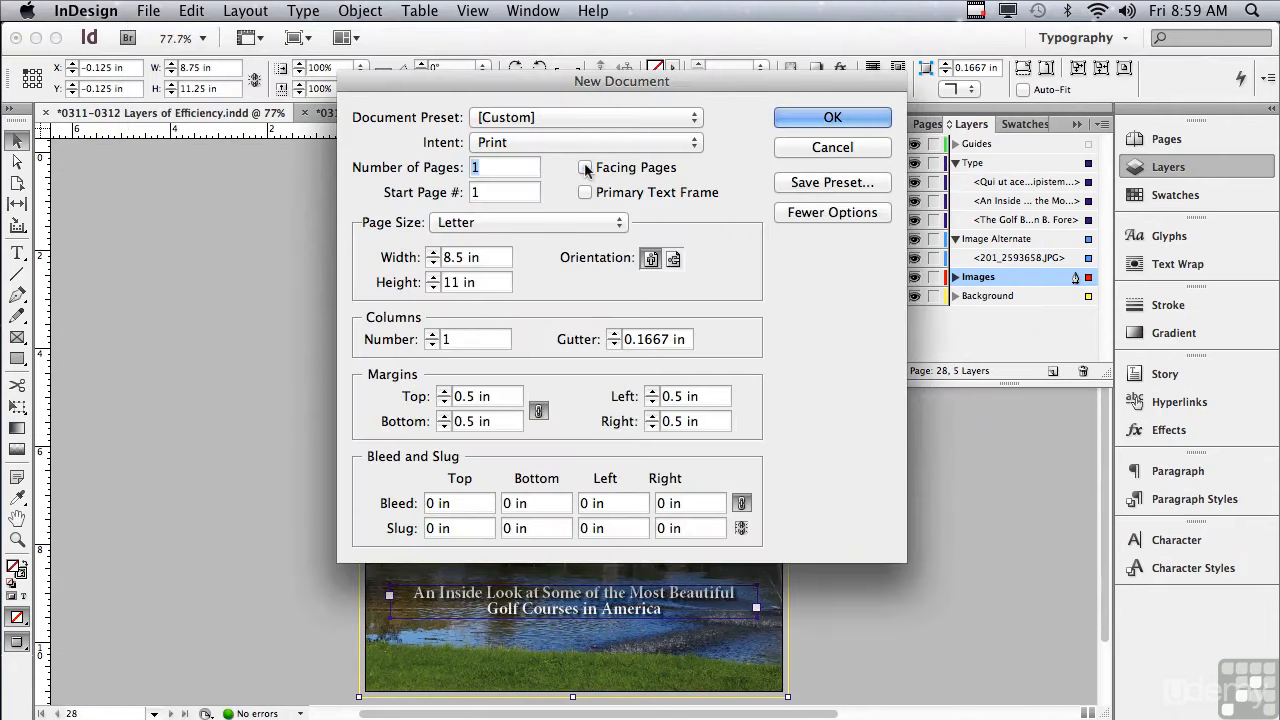
{"action": "key", "text": "Return"}
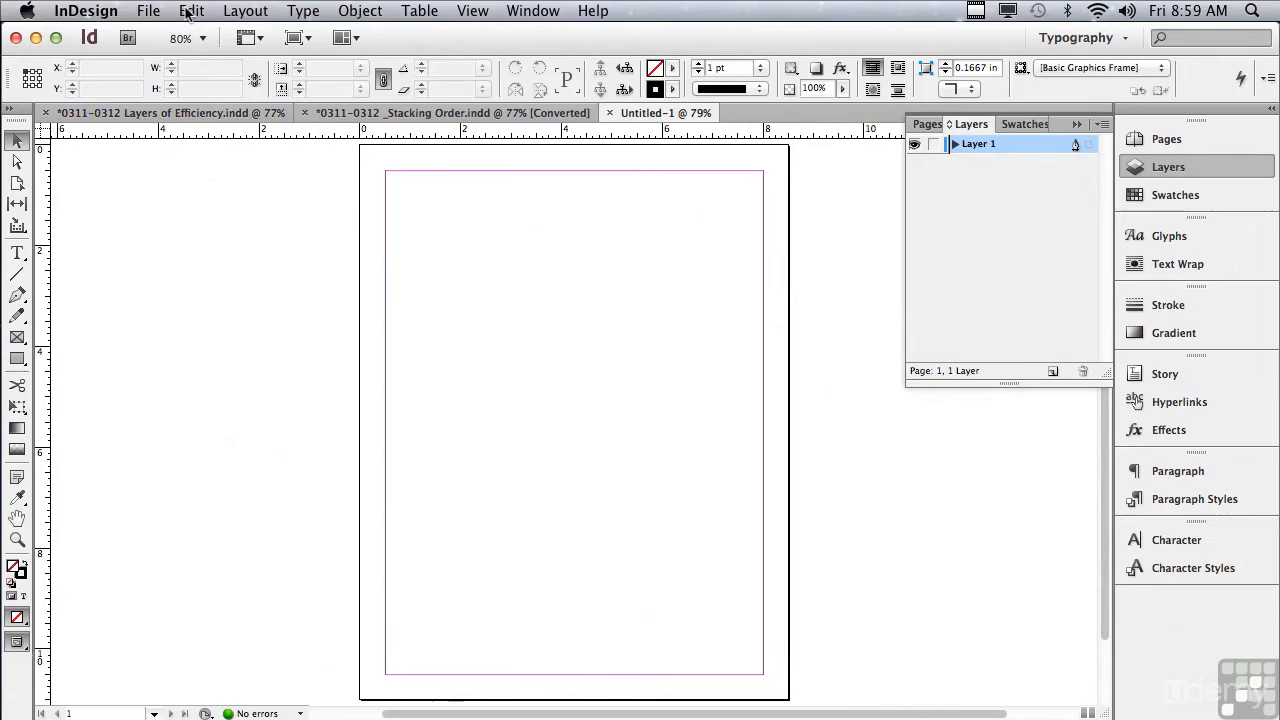
Paste the copied objects in place into the new document and check the Paste Remembers Layers option.
{"action": "left_click", "coordinate": [190, 11]}
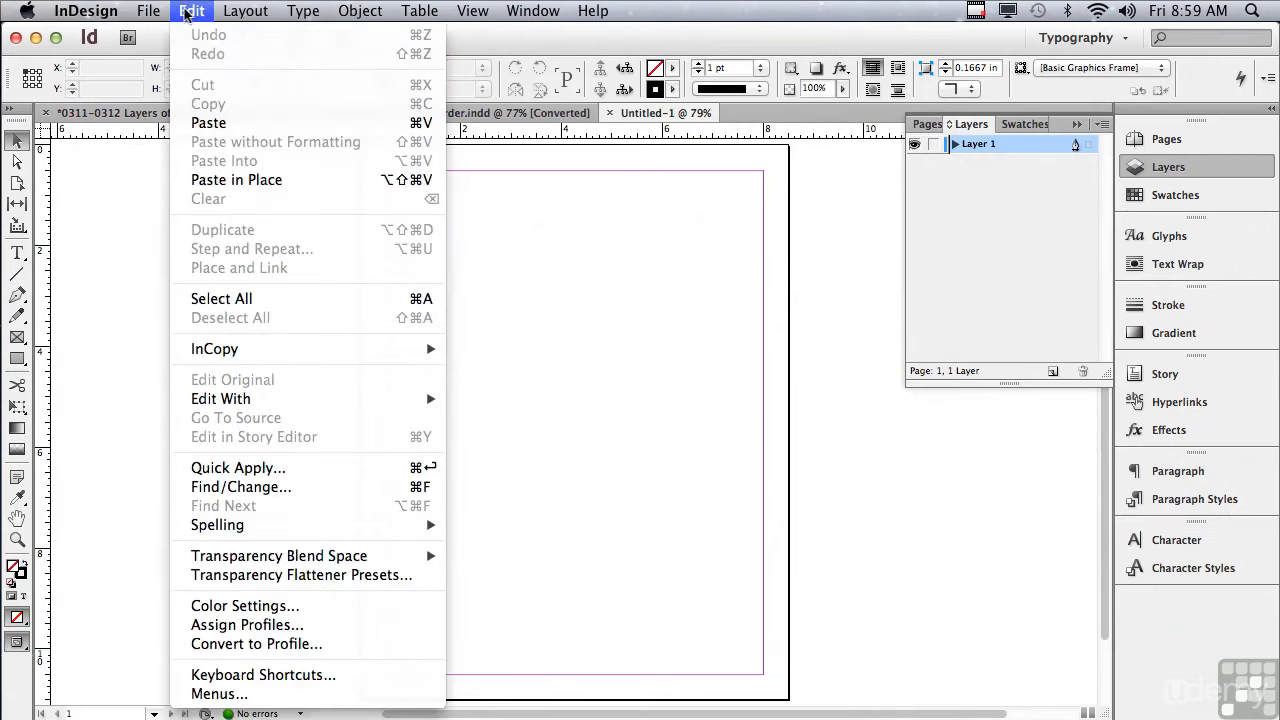
{"action": "left_click", "coordinate": [221, 182]}
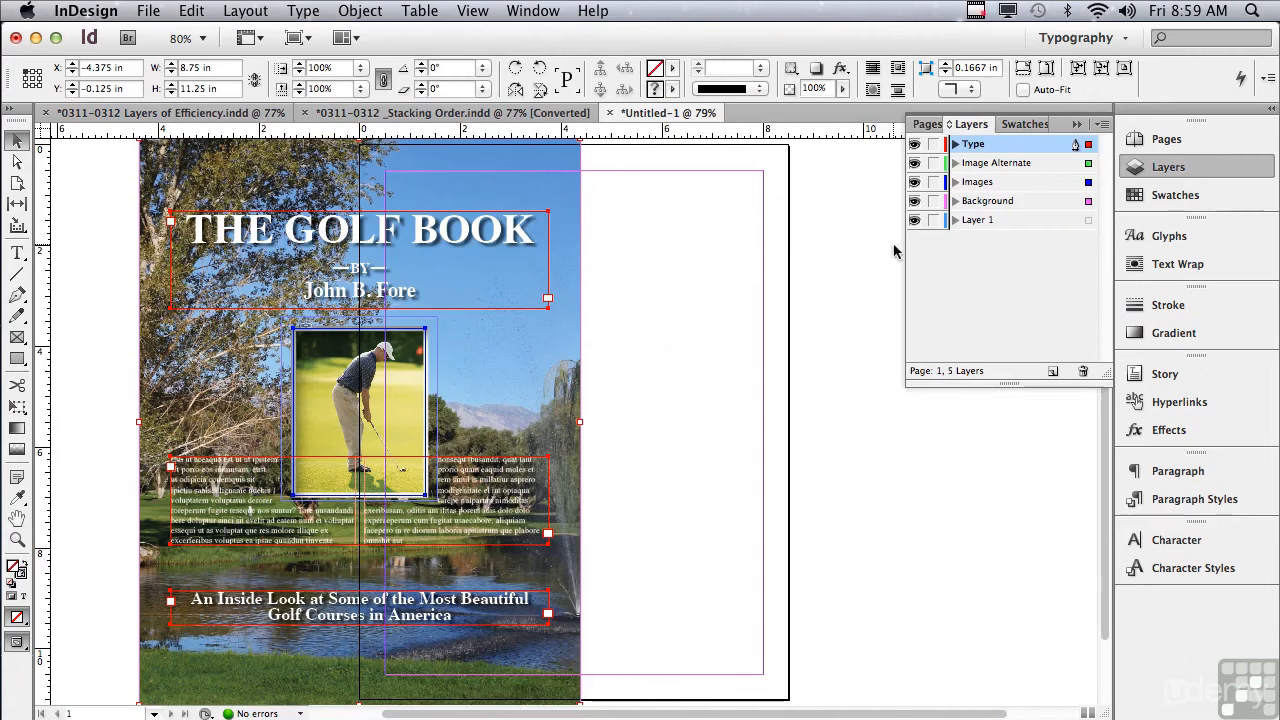
{"action": "left_click", "coordinate": [1102, 127]}
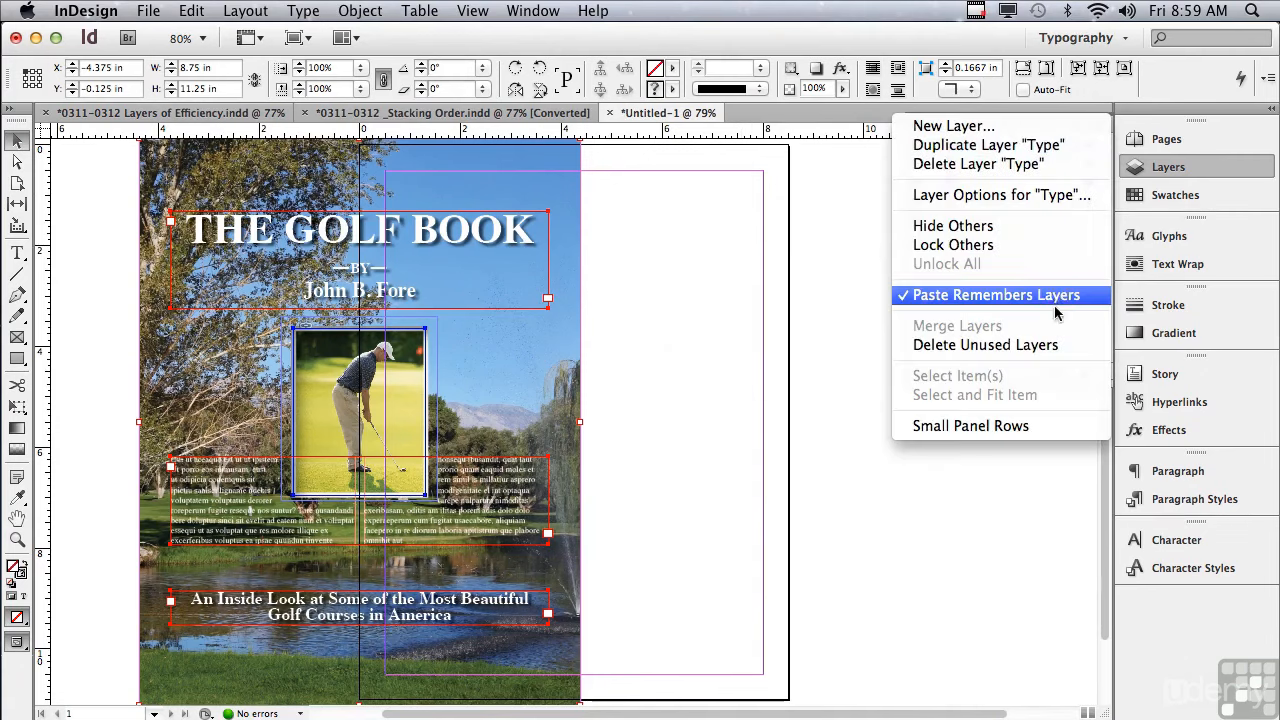
{"action": "left_click", "coordinate": [829, 262]}
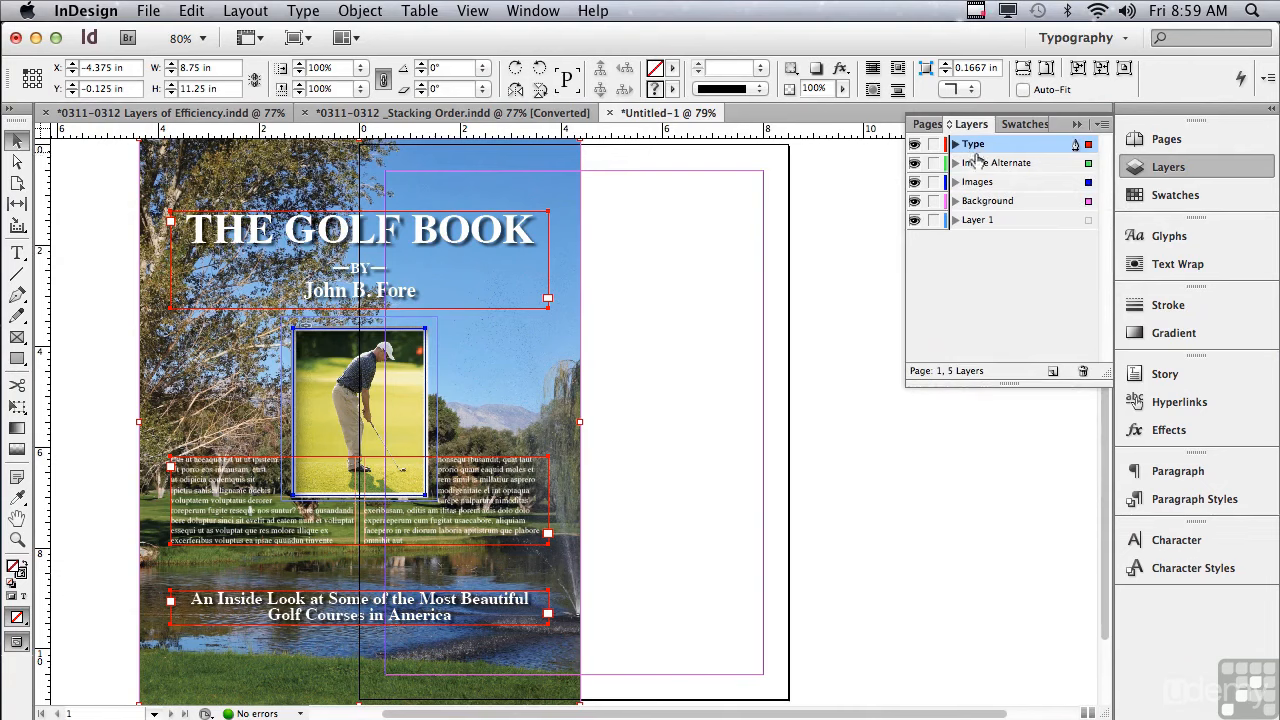